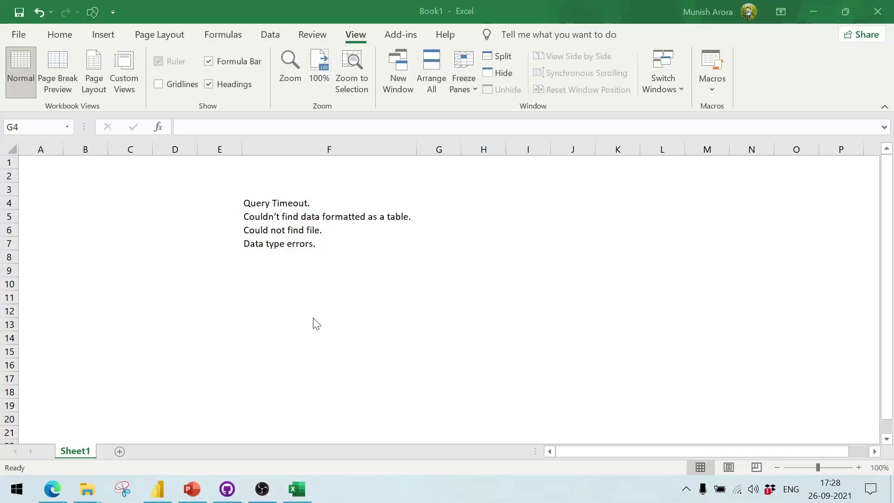
Select the 'Query Timeout.' error note in cell F4 of the error-list workbook
{"action": "scroll", "coordinate": [314, 318], "scroll_direction": "up", "scroll_amount": 1}
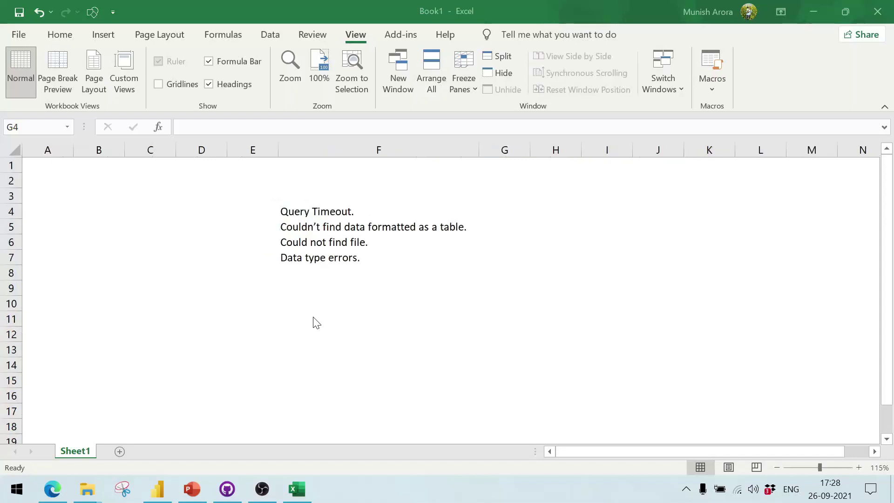
{"action": "left_click", "coordinate": [289, 208]}
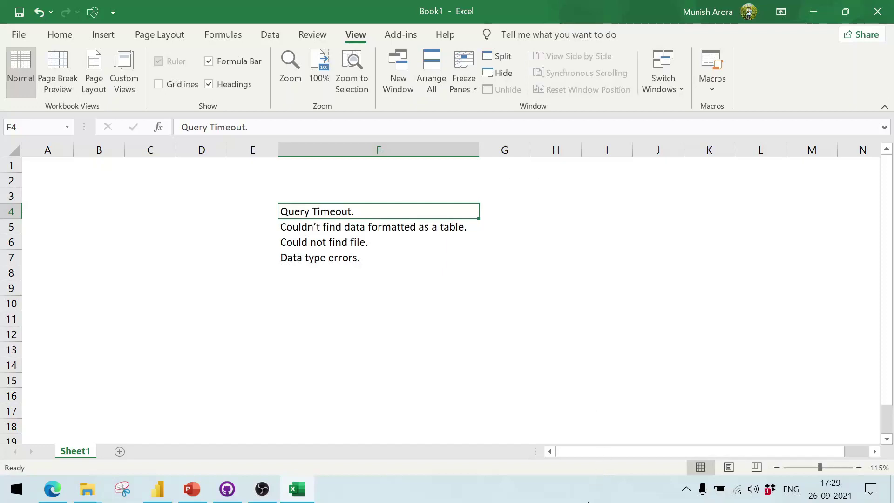
{"action": "left_click", "coordinate": [595, 480]}
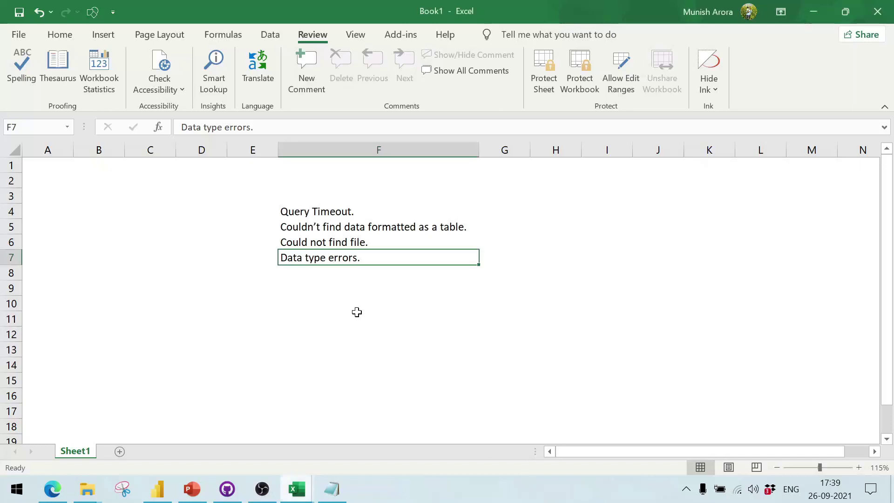
In Sales.xlsx, select the S.No, Item and Sales Amount data in A1:C4
{"action": "key", "text": "alt+Tab"}
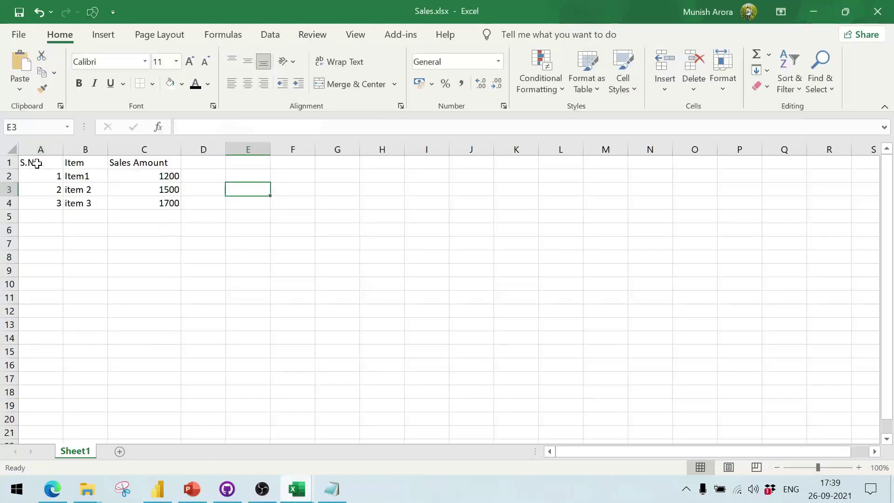
{"action": "left_click_drag", "start_coordinate": [34, 162], "coordinate": [174, 204]}
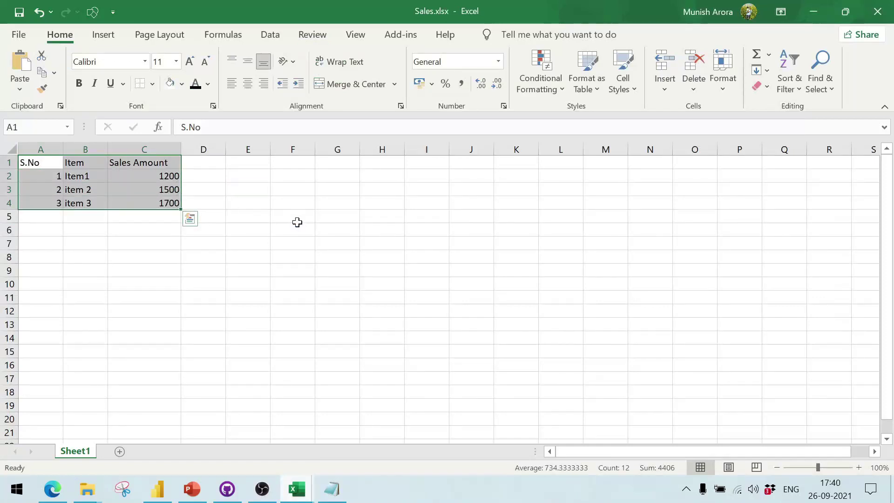
{"action": "left_click", "coordinate": [252, 189]}
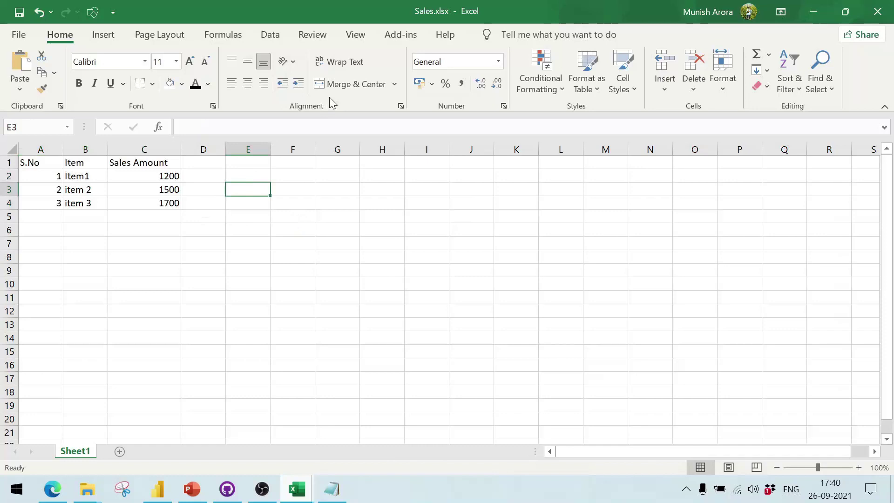
{"action": "left_click", "coordinate": [56, 161]}
{"action": "left_click_drag", "start_coordinate": [56, 159], "coordinate": [151, 203]}
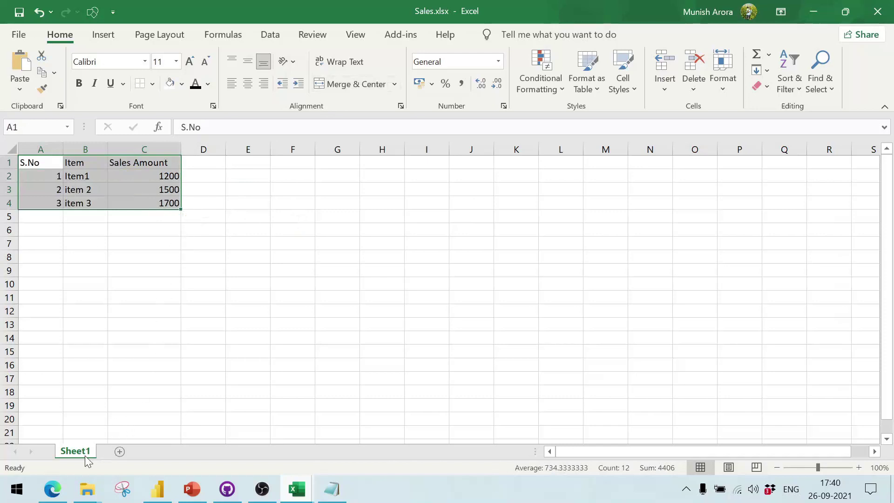
Rename the Sheet1 tab to MySales
{"action": "left_click_drag", "start_coordinate": [85, 458], "coordinate": [329, 425]}
{"action": "type", "text": "M"}
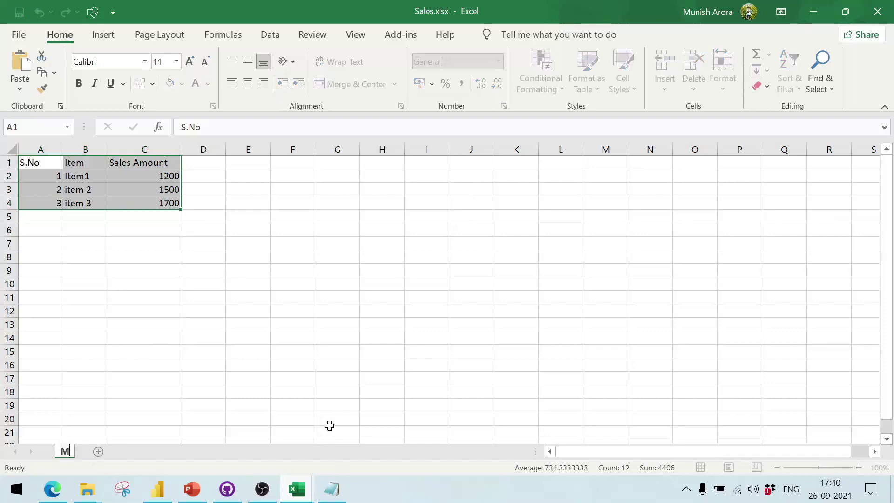
{"action": "type", "text": "ySales"}
{"action": "key", "text": "Return"}
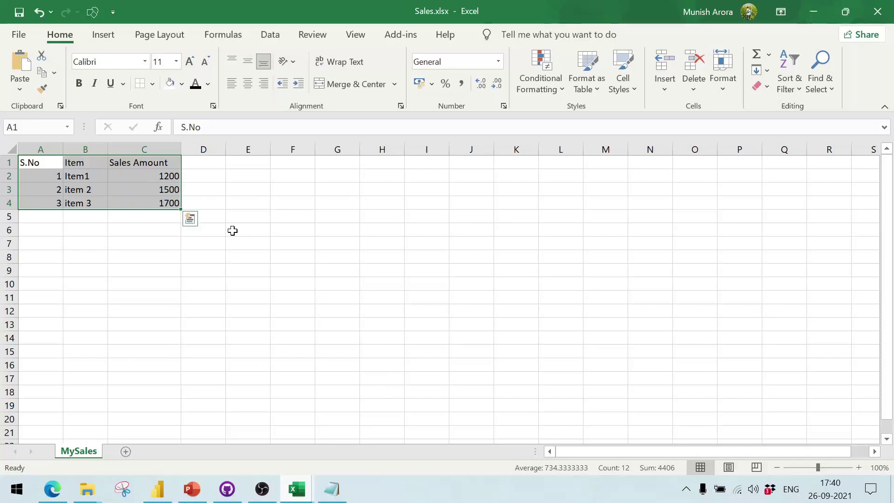
Convert A1:C4 into an Excel table with headers, named Table1
{"action": "left_click", "coordinate": [271, 268]}
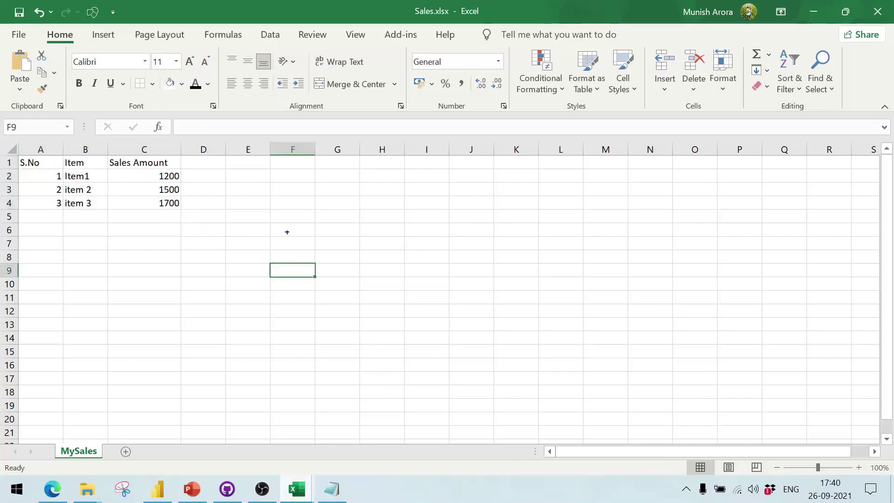
{"action": "left_click_drag", "start_coordinate": [297, 239], "coordinate": [296, 290]}
{"action": "type", "text": "ctrl"}
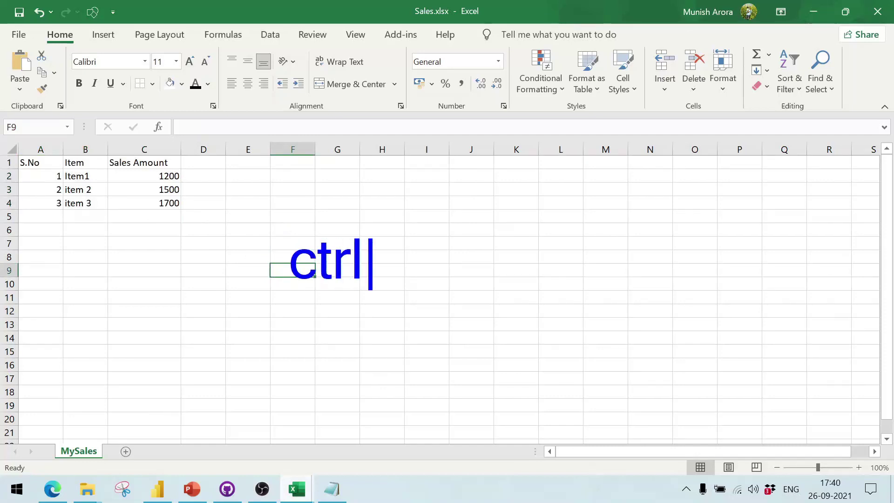
{"action": "type", "text": "+"}
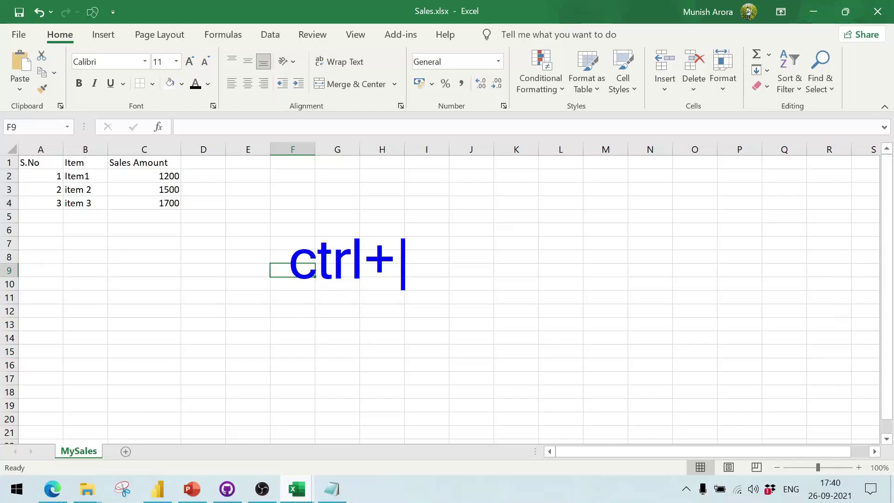
{"action": "type", "text": "t"}
{"action": "left_click", "coordinate": [25, 160]}
{"action": "left_click_drag", "start_coordinate": [26, 160], "coordinate": [155, 204]}
{"action": "key", "text": "ctrl+t"}
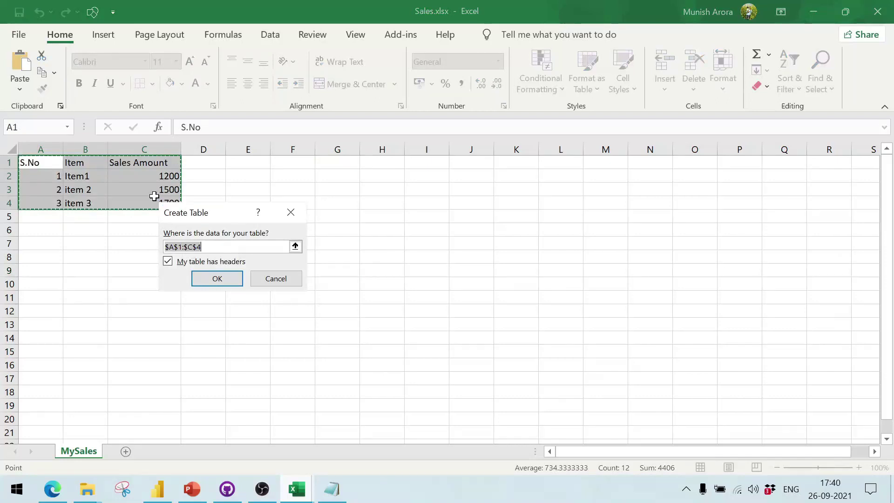
{"action": "key", "text": "Return"}
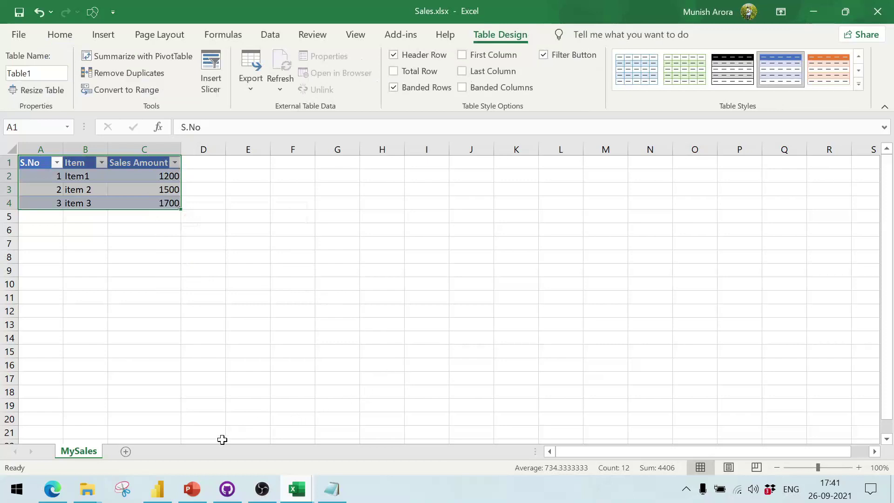
Delete the ItemSales table from the Power BI model and apply the changes
{"action": "mouse_move", "coordinate": [157, 496]}
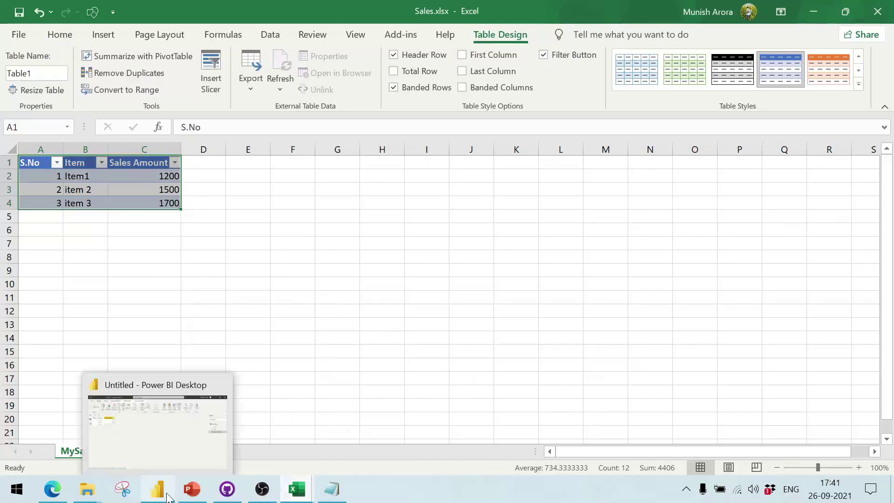
{"action": "left_click", "coordinate": [169, 496]}
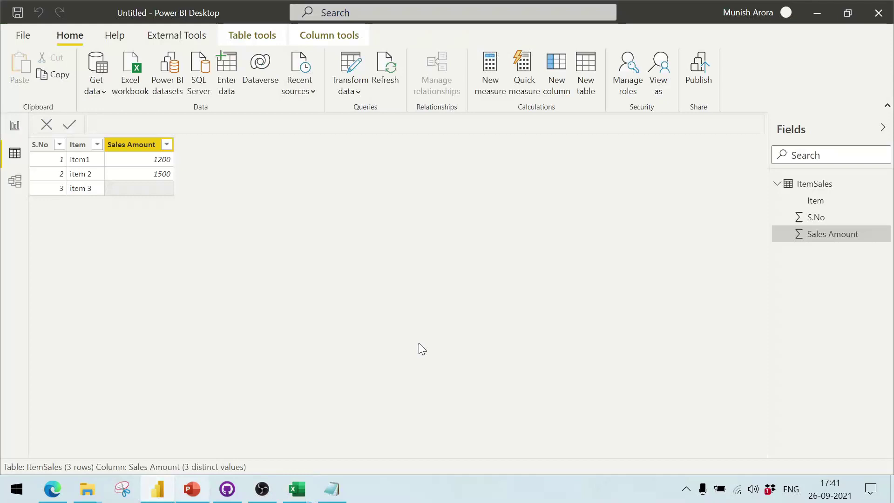
{"action": "right_click", "coordinate": [795, 187]}
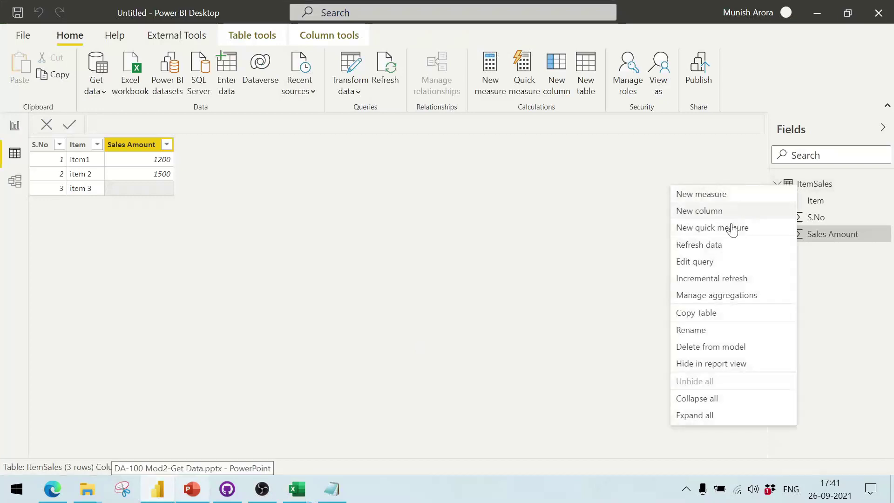
{"action": "left_click", "coordinate": [699, 348]}
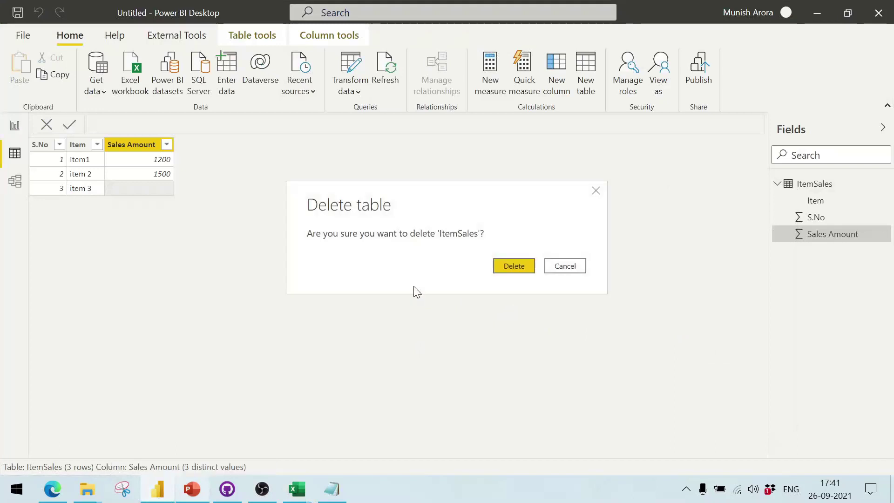
{"action": "left_click", "coordinate": [514, 269]}
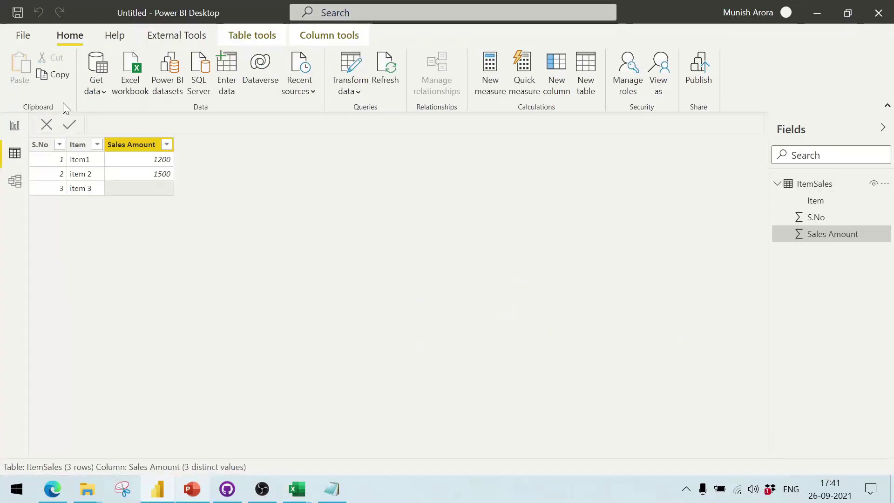
{"action": "left_click", "coordinate": [608, 127]}
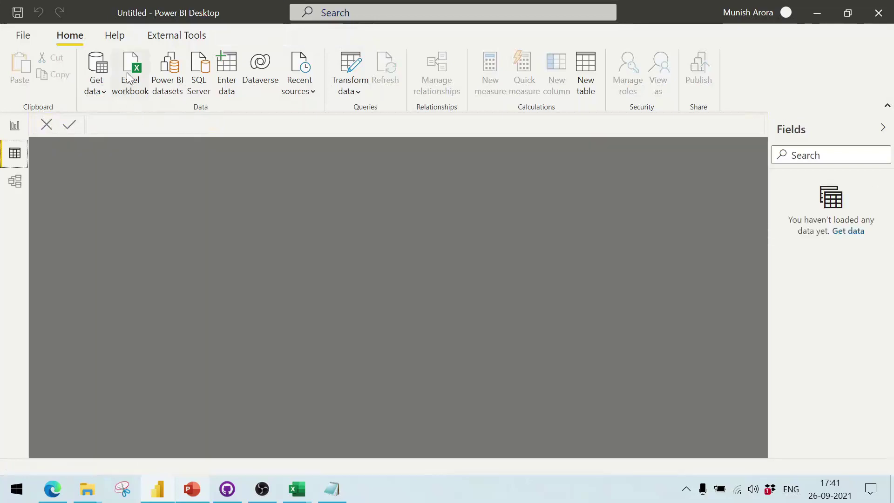
Connect to Sales.xlsx as an Excel workbook and preview Table1 in the Navigator
{"action": "left_click", "coordinate": [130, 74]}
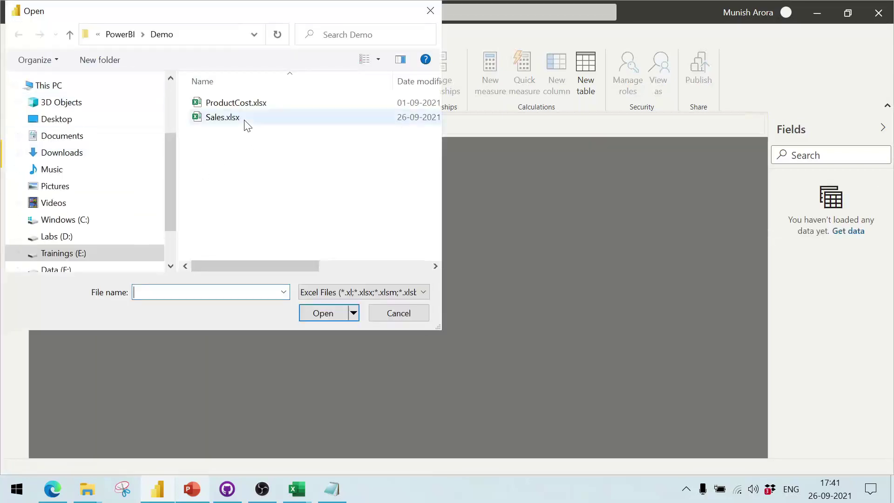
{"action": "double_click", "coordinate": [244, 119]}
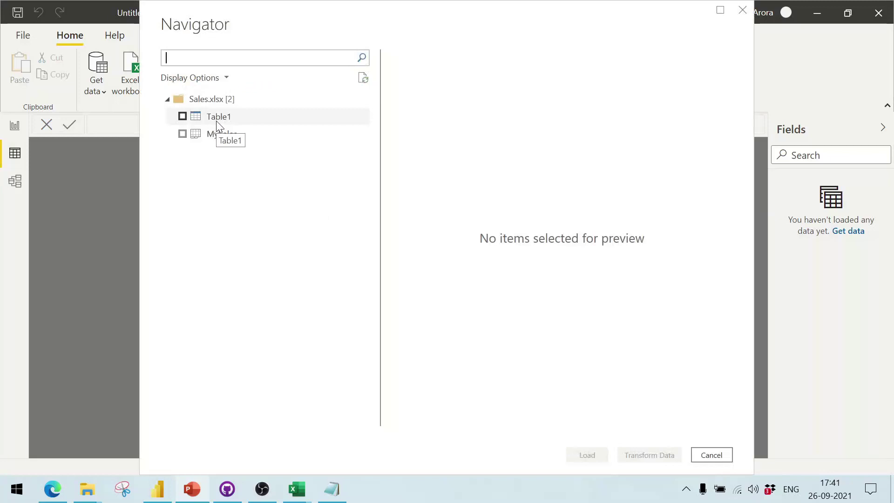
{"action": "left_click", "coordinate": [215, 122]}
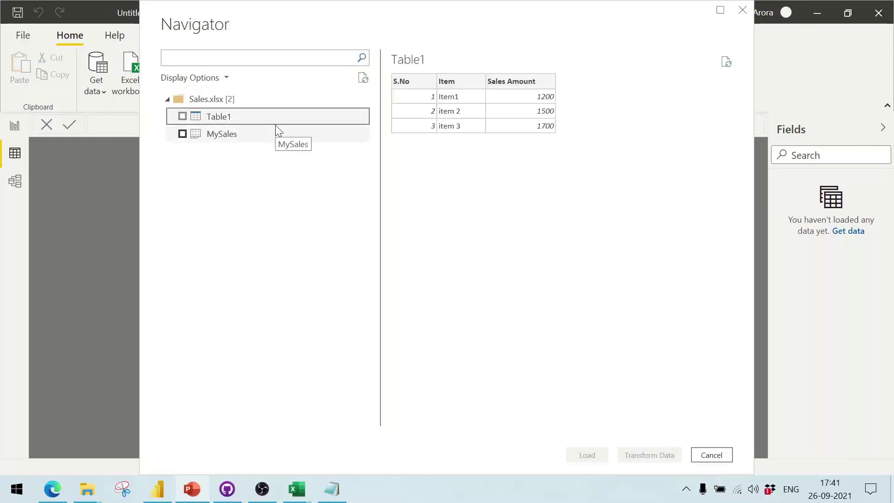
Rename the Excel table from Table1 to ItemSales, then return to Power BI Desktop
{"action": "key", "text": "alt+Tab"}
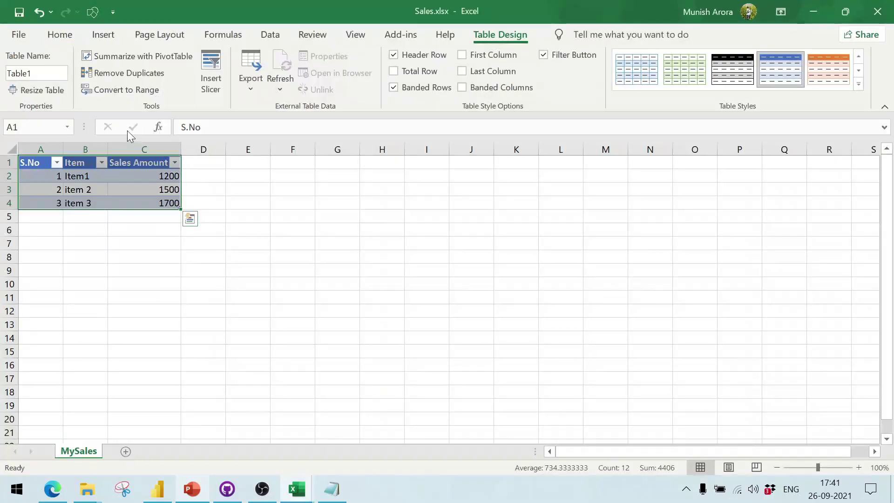
{"action": "left_click", "coordinate": [39, 73]}
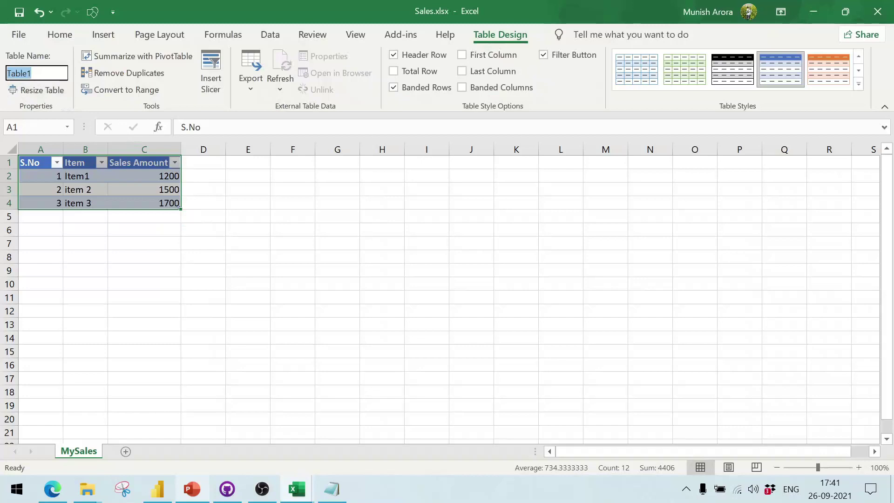
{"action": "type", "text": "ItemSales"}
{"action": "key", "text": "Return"}
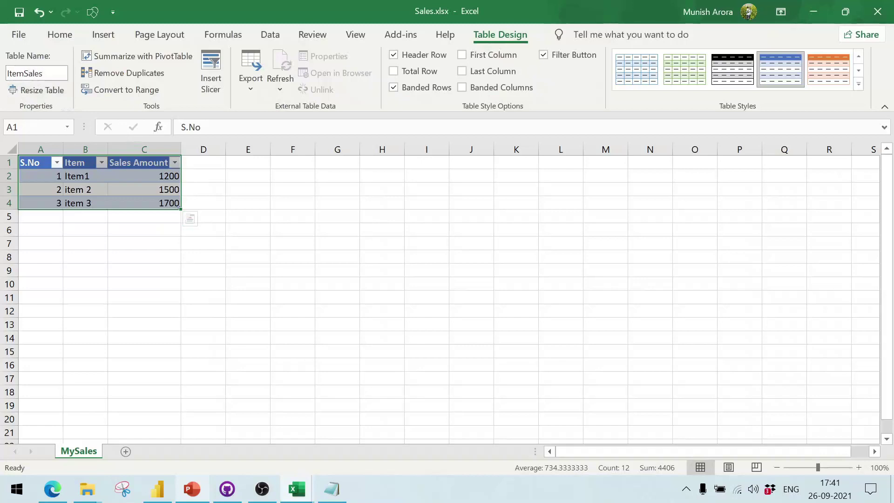
{"action": "key", "text": "alt+Tab"}
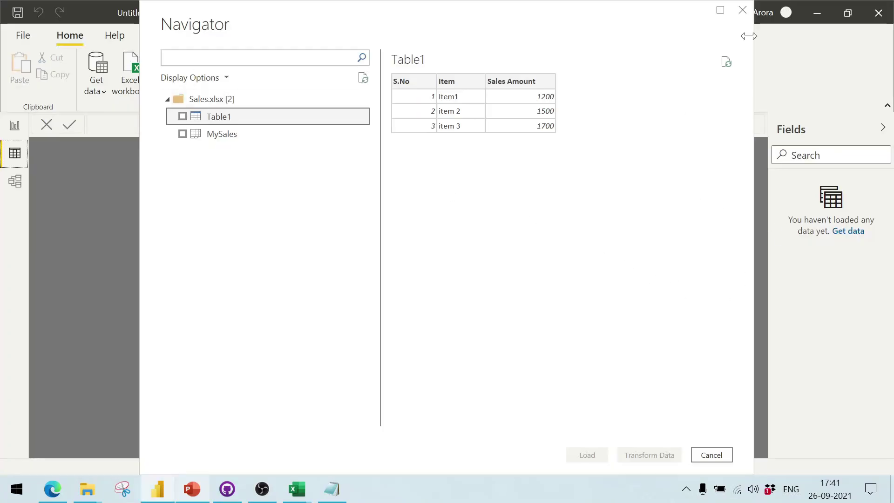
Cancel the Navigator, reconnect to Sales.xlsx, and load the ItemSales table
{"action": "left_click", "coordinate": [742, 10]}
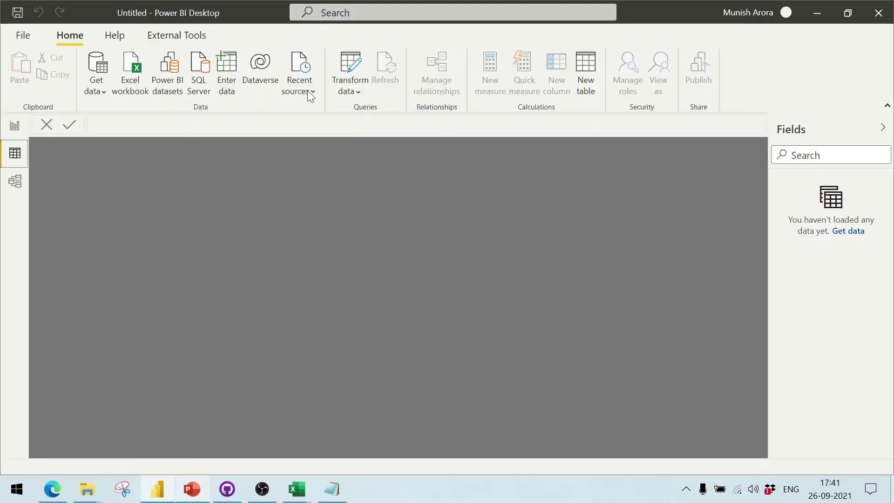
{"action": "left_click", "coordinate": [130, 91]}
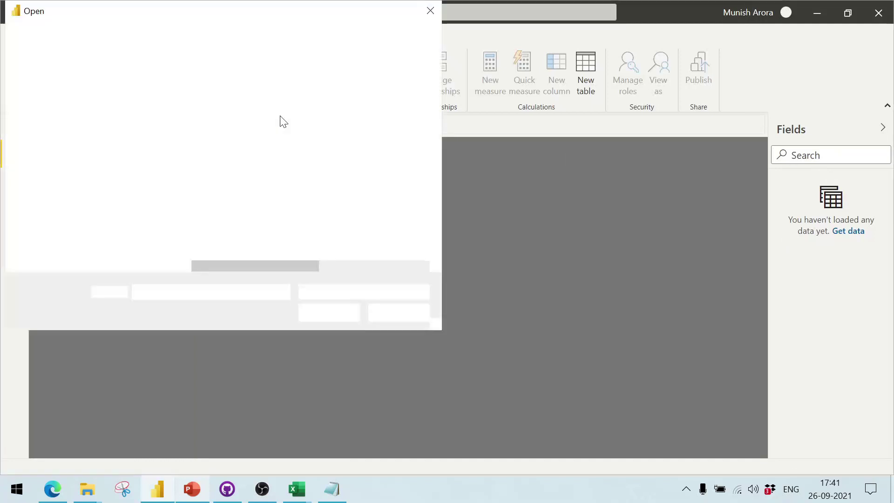
{"action": "double_click", "coordinate": [246, 122]}
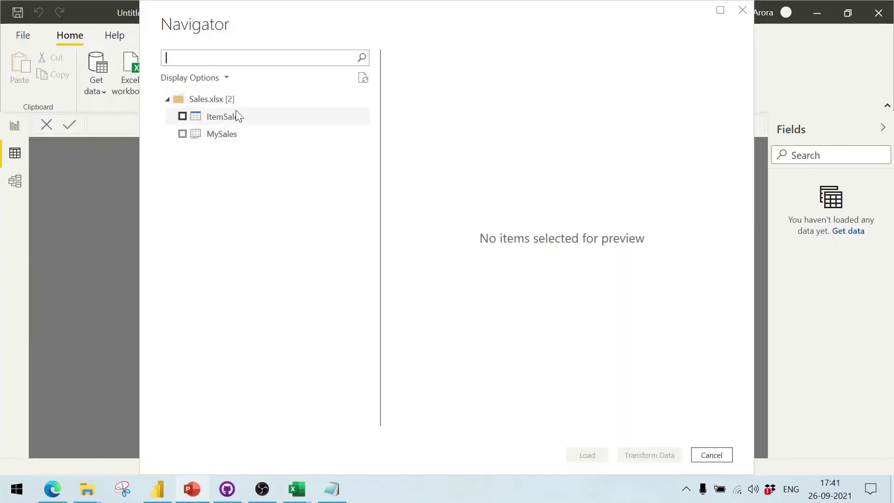
{"action": "left_click", "coordinate": [236, 116]}
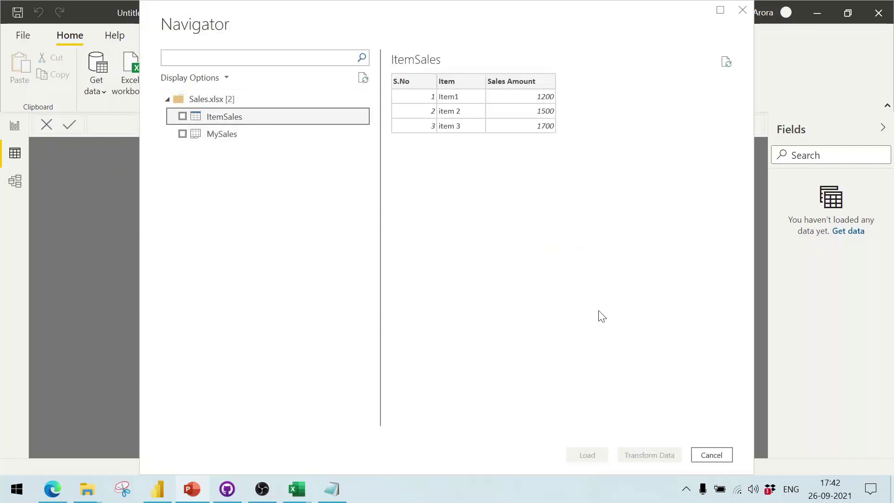
{"action": "left_click", "coordinate": [181, 116]}
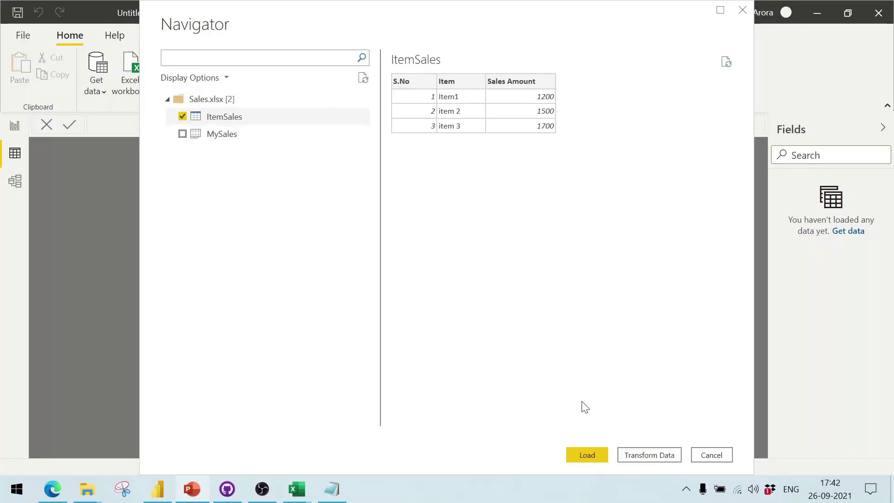
{"action": "left_click", "coordinate": [591, 457]}
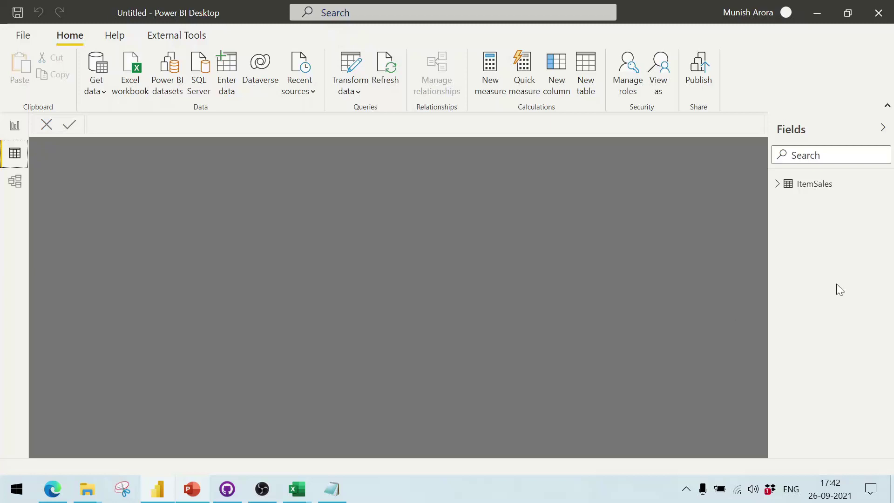
Expand ItemSales in the Fields pane and view its S.No, Item and Sales Amount rows
{"action": "left_click", "coordinate": [777, 185]}
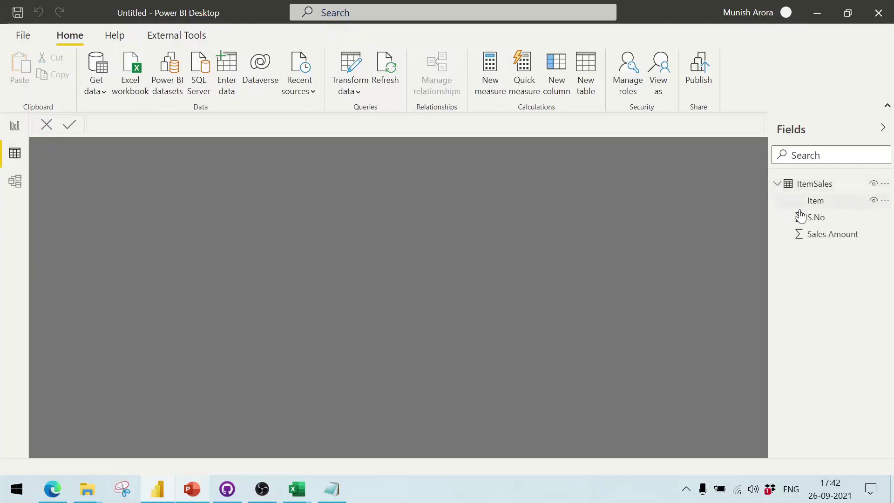
{"action": "left_click", "coordinate": [814, 218]}
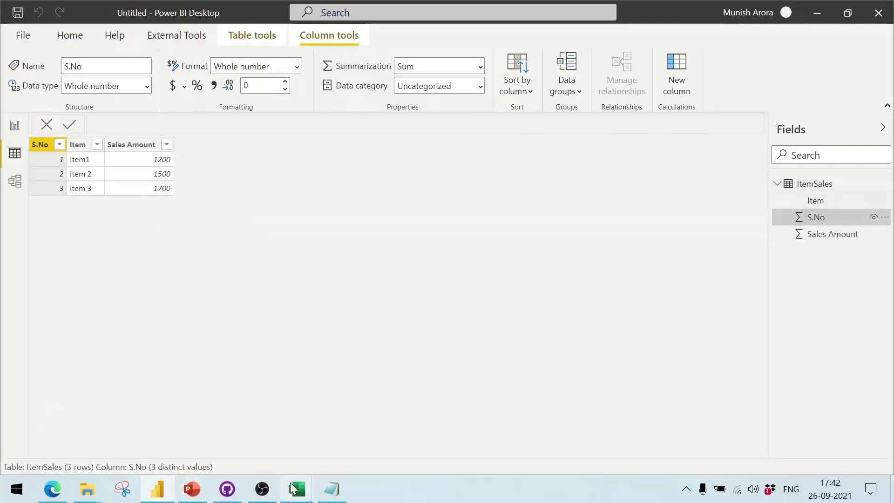
Check the 'Could not find file.' note in the Book1 error-notes workbook
{"action": "mouse_move", "coordinate": [293, 489]}
{"action": "left_click", "coordinate": [211, 405]}
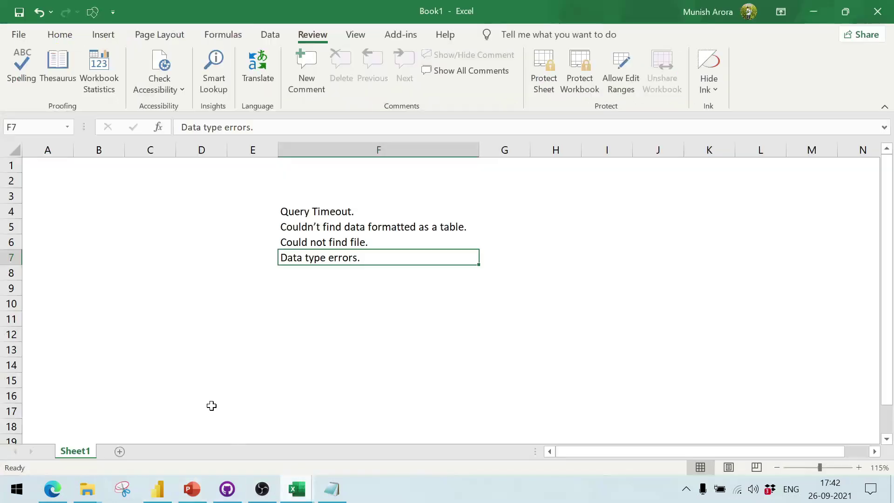
{"action": "left_click", "coordinate": [335, 242]}
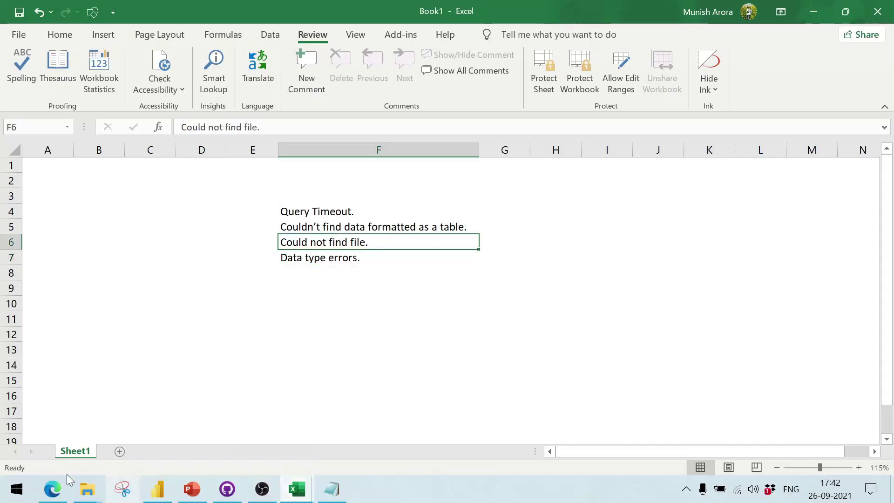
In Sales.xlsx, change item 3's Sales Amount in C4 from 1700 to 1900
{"action": "mouse_move", "coordinate": [281, 484]}
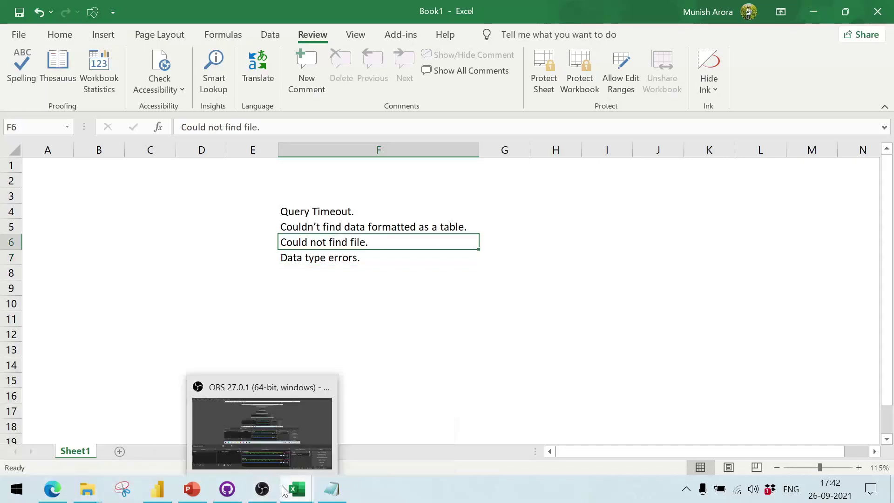
{"action": "left_click", "coordinate": [324, 456]}
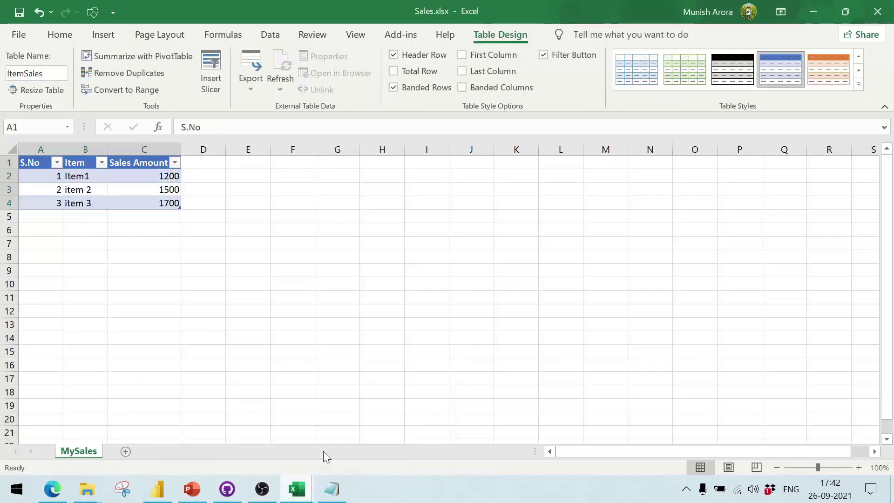
{"action": "key", "text": "ctrl+a"}
{"action": "left_click", "coordinate": [173, 209]}
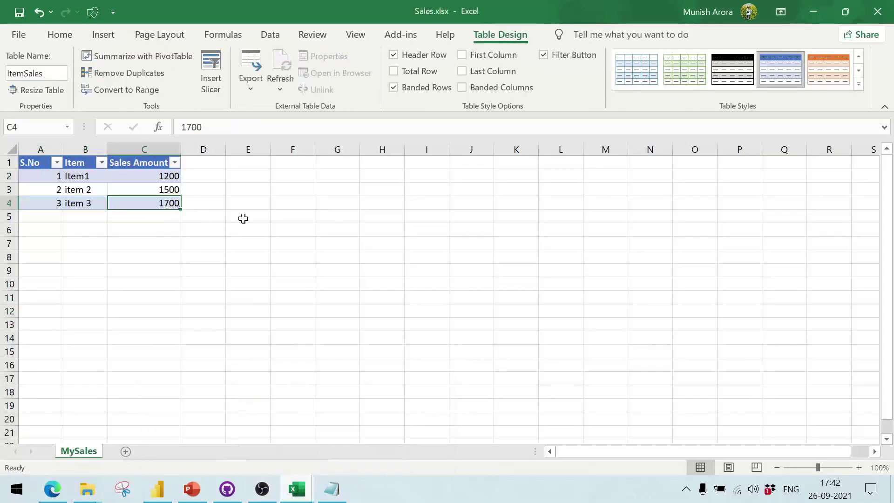
{"action": "type", "text": "1"}
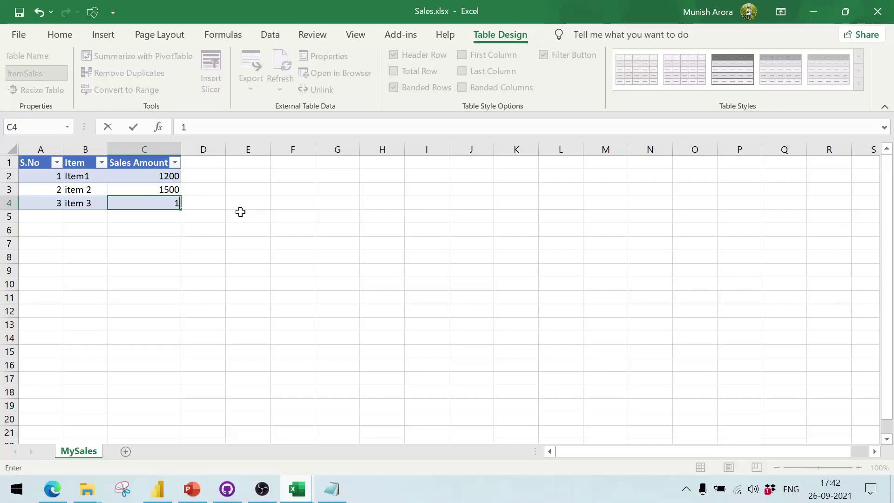
{"action": "key", "text": "Return"}
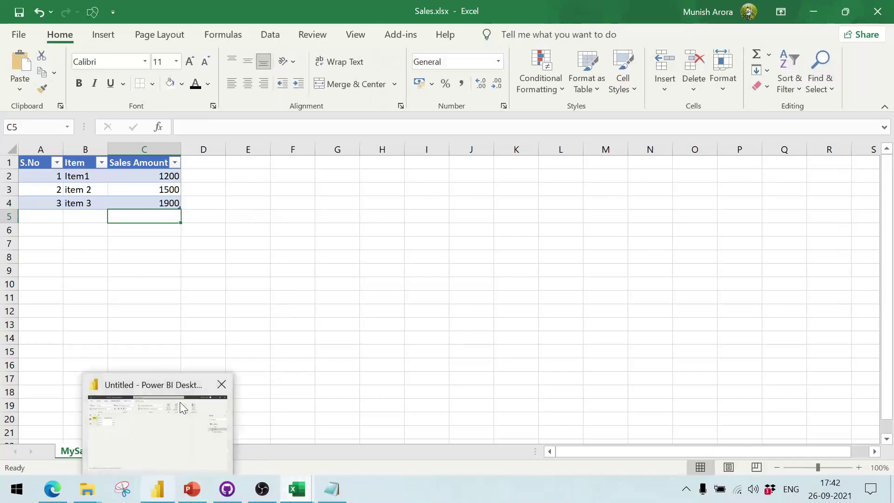
Refresh ItemSales in Power BI so item 3's Sales Amount reads 1900
{"action": "left_click", "coordinate": [184, 406]}
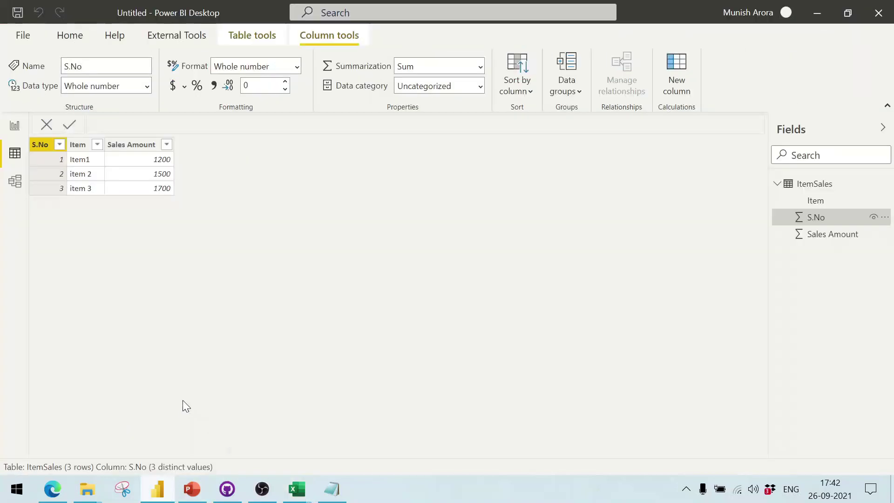
{"action": "right_click", "coordinate": [810, 185]}
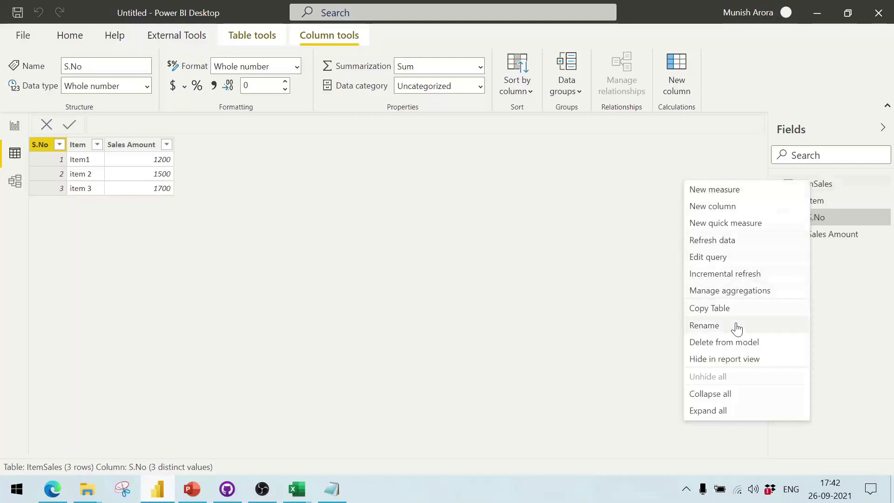
{"action": "left_click", "coordinate": [719, 240]}
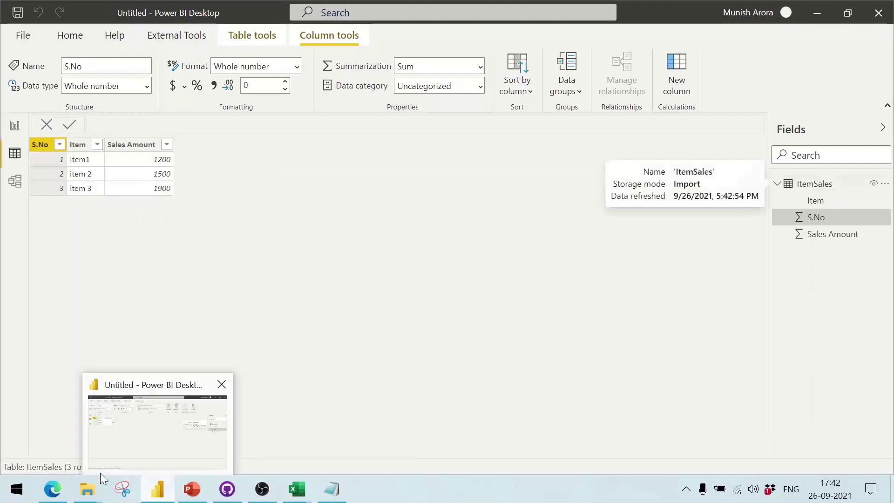
Rename Sales.xlsx to Sales_26th.xlsx in the Demo folder
{"action": "mouse_move", "coordinate": [88, 489]}
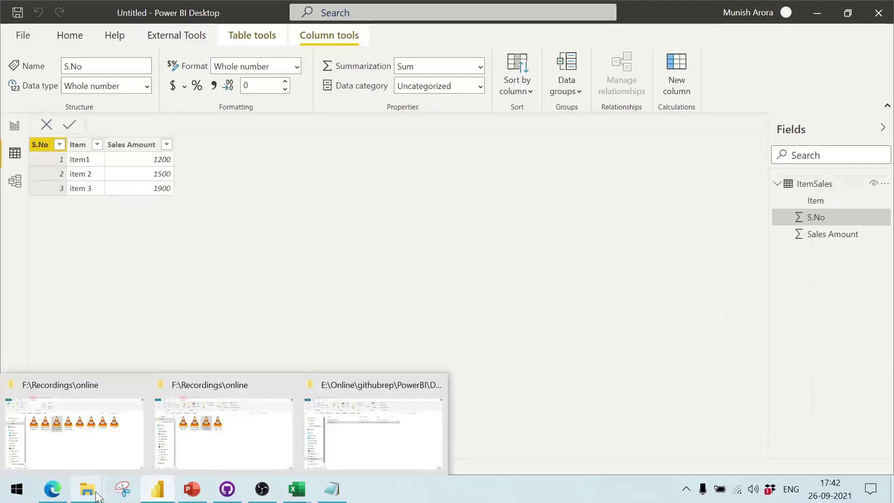
{"action": "left_click", "coordinate": [369, 423]}
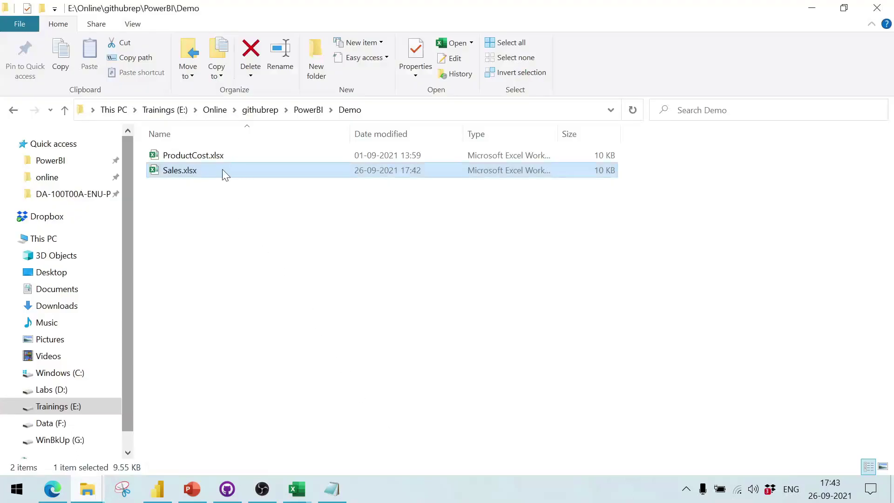
{"action": "key", "text": "F2"}
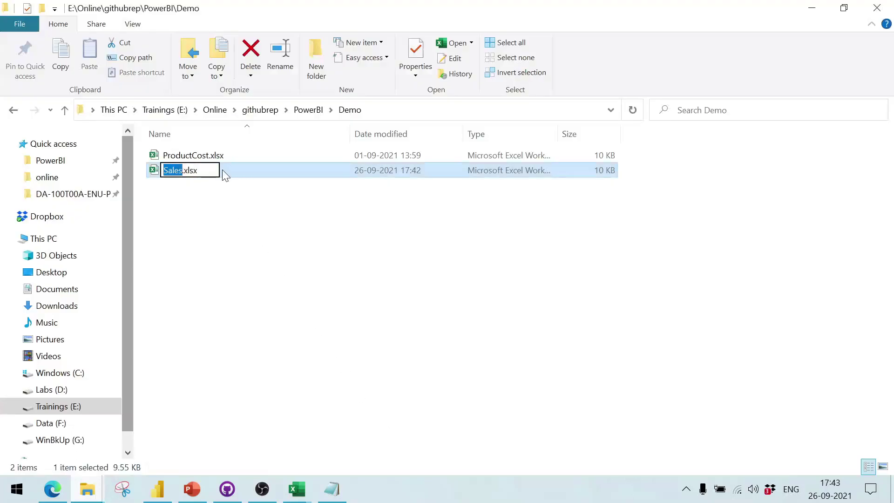
{"action": "key", "text": "Escape"}
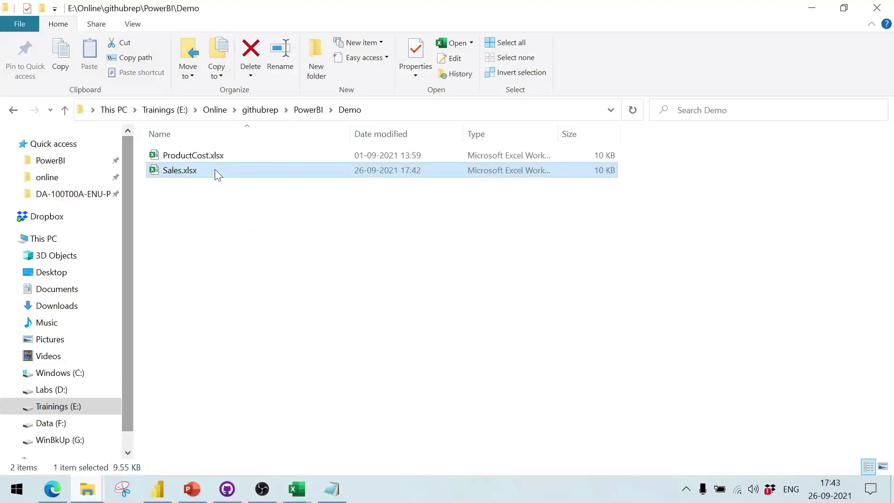
{"action": "key", "text": "F2"}
{"action": "key", "text": "Right"}
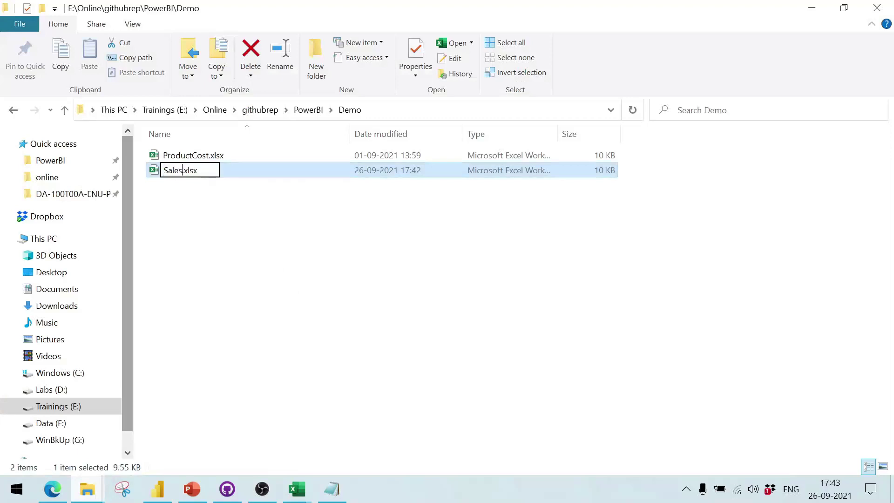
{"action": "type", "text": "_26th"}
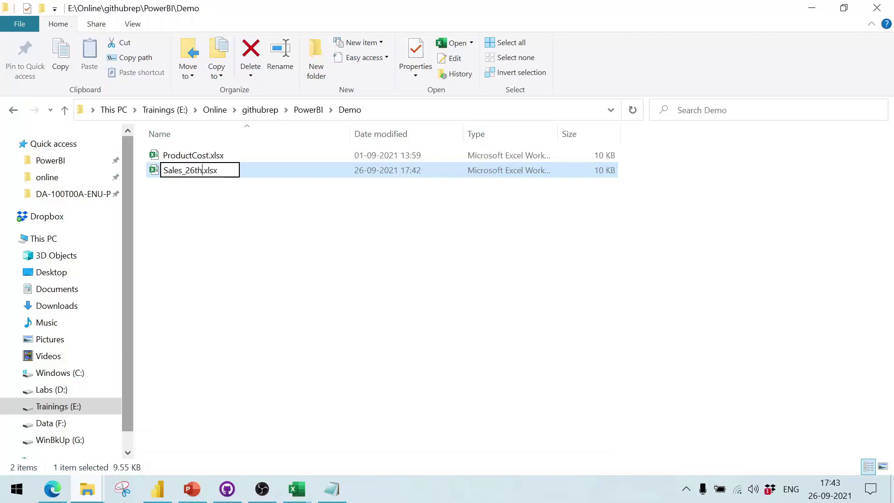
{"action": "key", "text": "Return"}
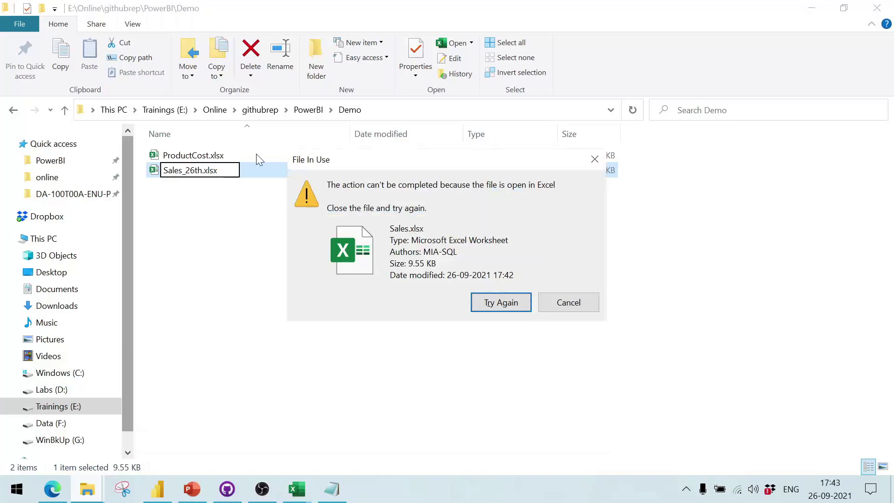
Close Sales.xlsx in Excel so the rename succeeds, then return to Power BI Desktop
{"action": "left_click", "coordinate": [296, 489]}
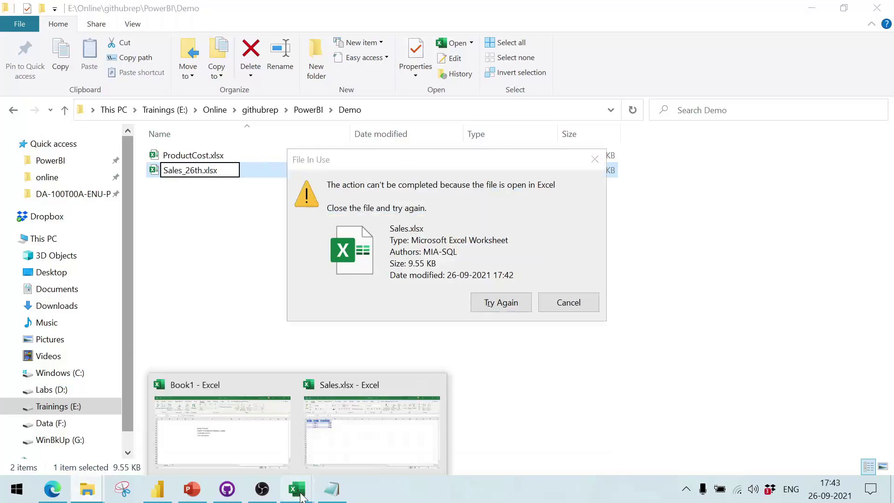
{"action": "left_click", "coordinate": [379, 436]}
{"action": "left_click", "coordinate": [878, 10]}
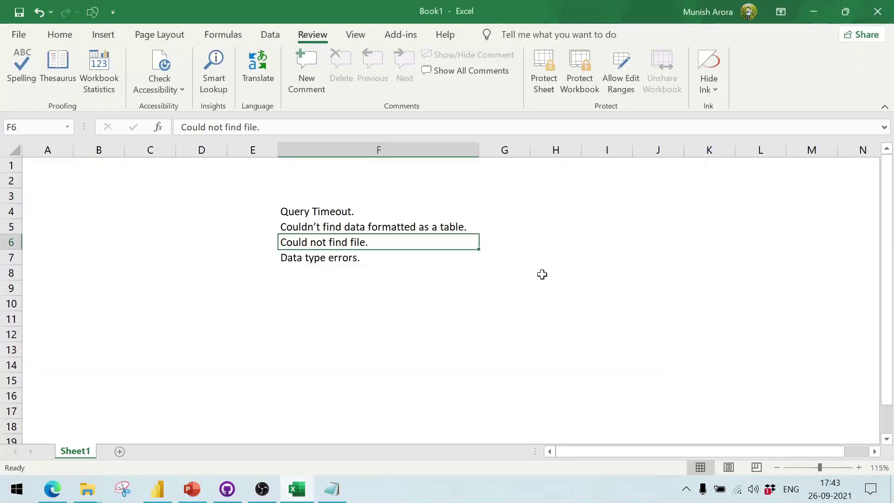
{"action": "key", "text": "alt+Tab"}
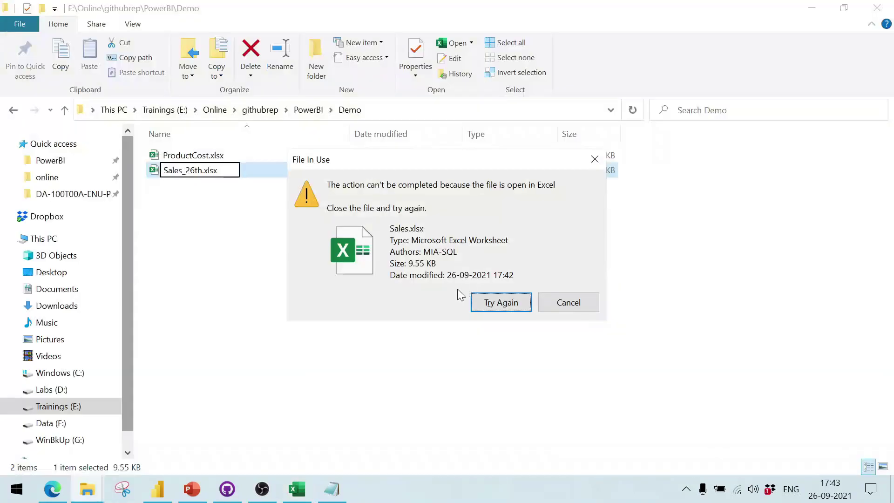
{"action": "left_click", "coordinate": [480, 318]}
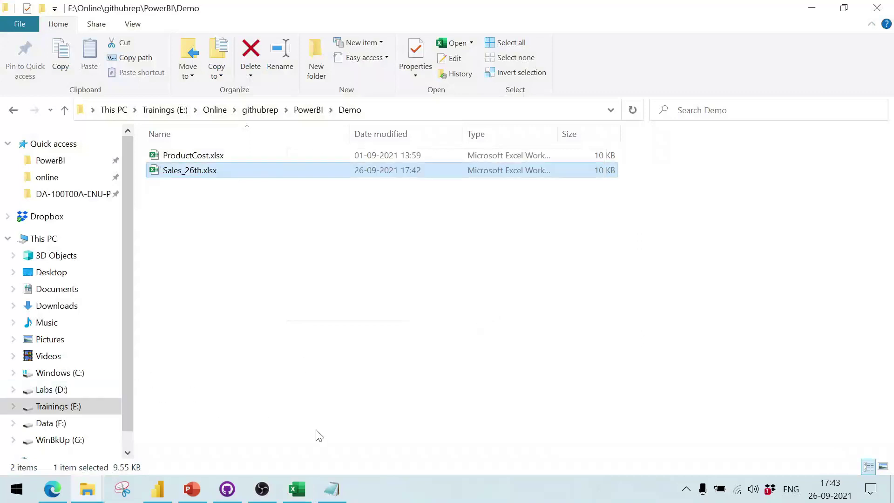
{"action": "mouse_move", "coordinate": [167, 489]}
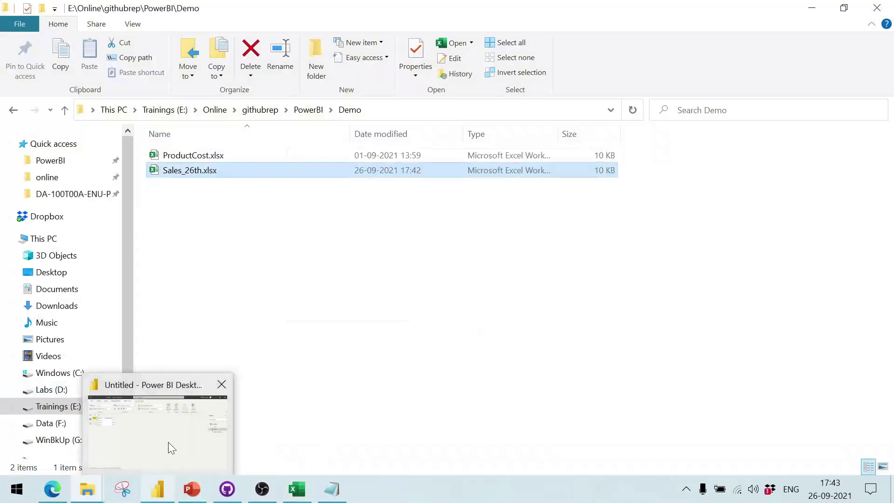
{"action": "left_click", "coordinate": [168, 421]}
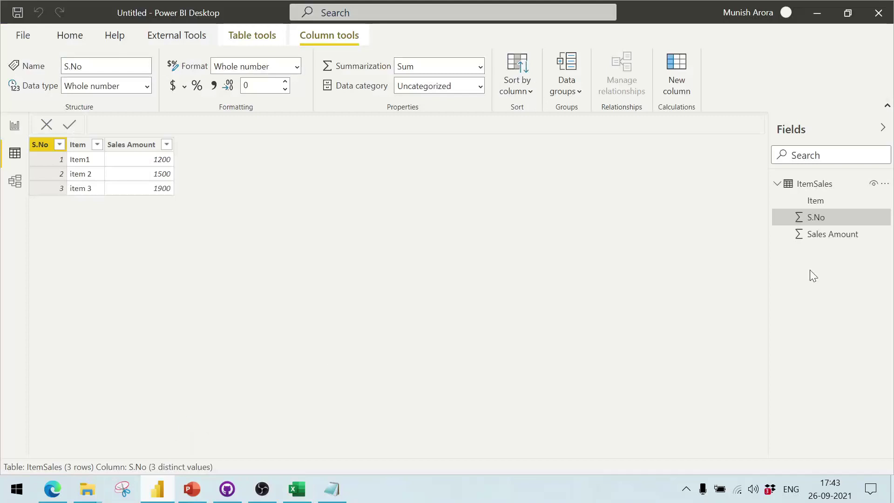
Refresh ItemSales, producing the error that Sales.xlsx cannot be found in Demo
{"action": "right_click", "coordinate": [816, 183]}
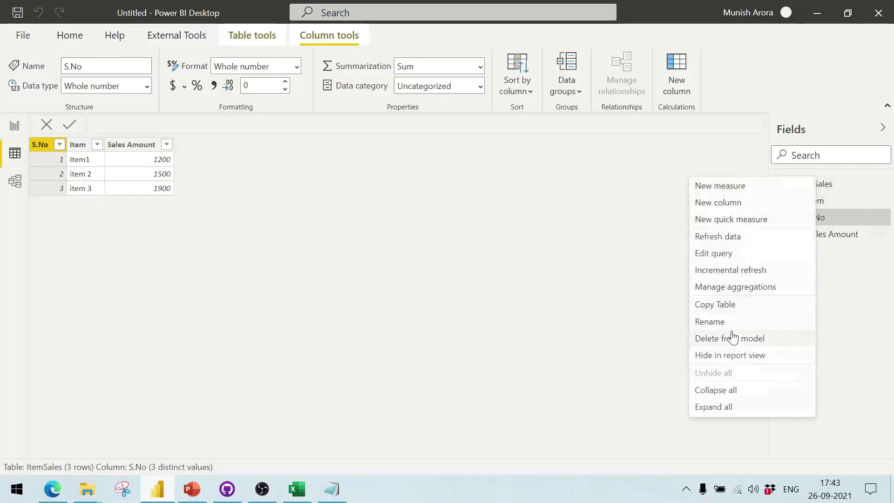
{"action": "left_click", "coordinate": [730, 237]}
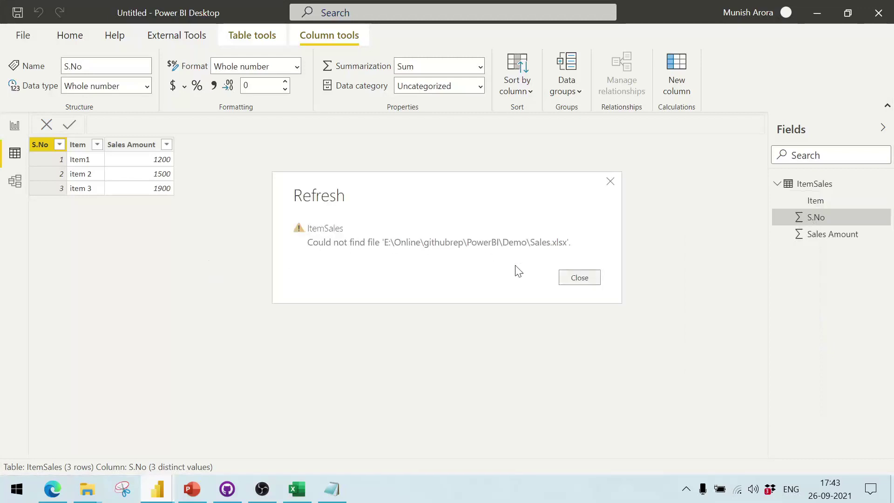
Dismiss the could-not-find-file error and rename Sales_26th.xlsx to Sales.xlsx by removing the _26th suffix
{"action": "left_click", "coordinate": [579, 276]}
{"action": "key", "text": "alt+Tab"}
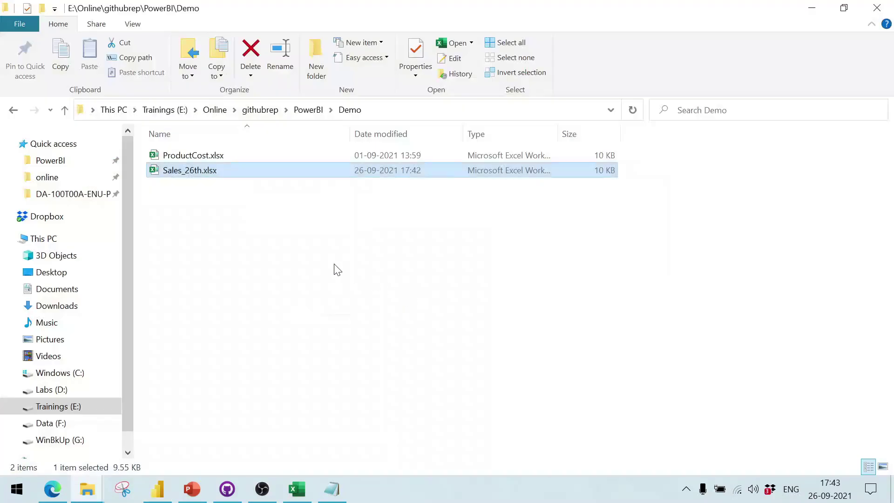
{"action": "key", "text": "F2"}
{"action": "key", "text": "Right"}
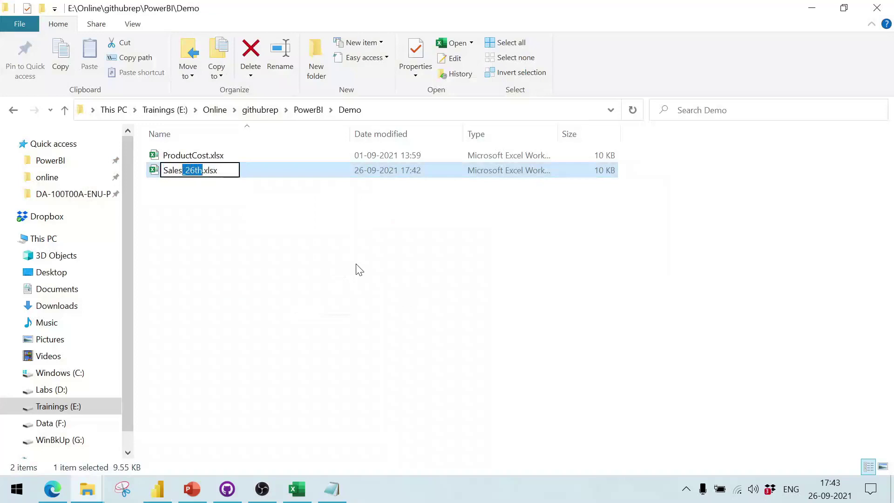
{"action": "key", "text": "BackSpace"}
{"action": "key", "text": "Return"}
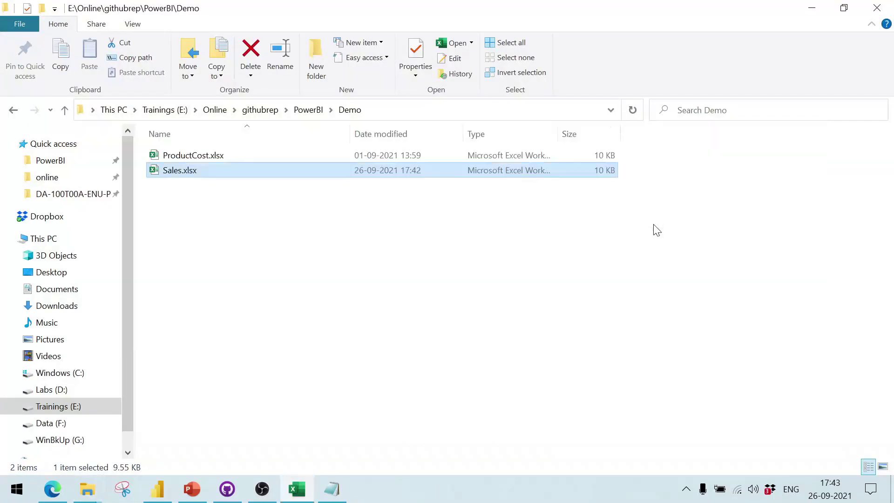
{"action": "key", "text": "alt+Tab"}
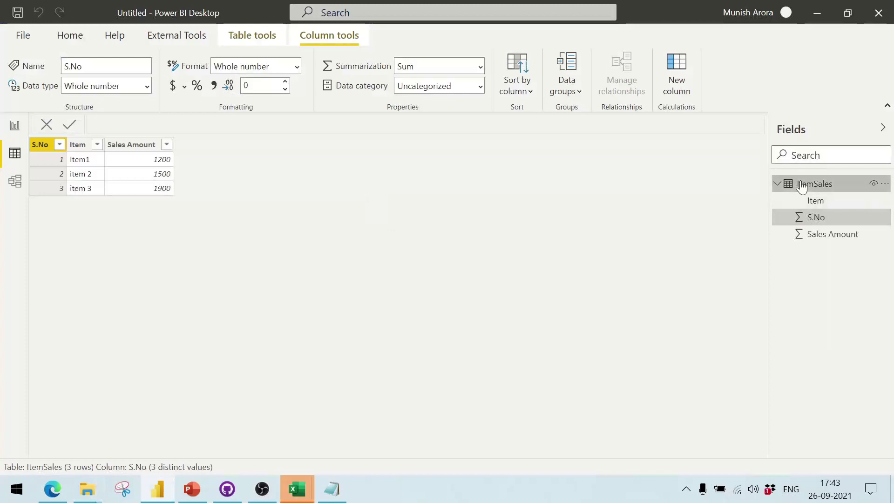
Refresh the ItemSales table from the Fields pane so it loads without error, then return to Excel
{"action": "right_click", "coordinate": [800, 183]}
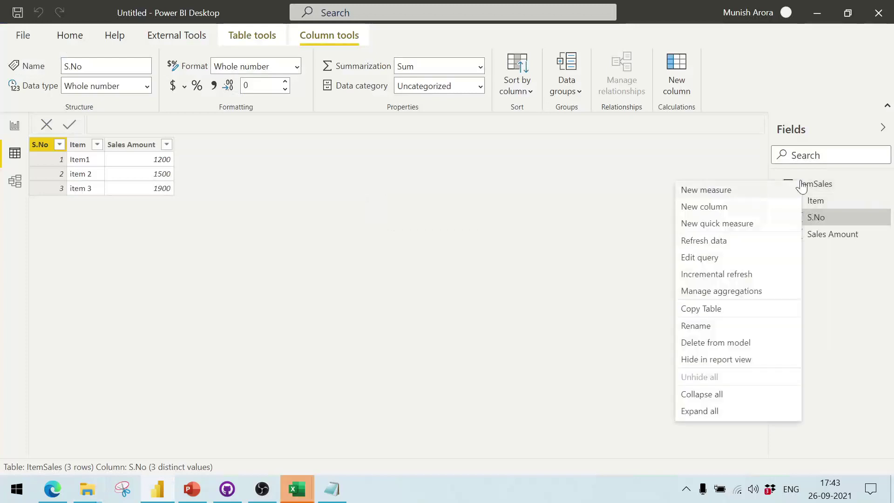
{"action": "left_click", "coordinate": [704, 241]}
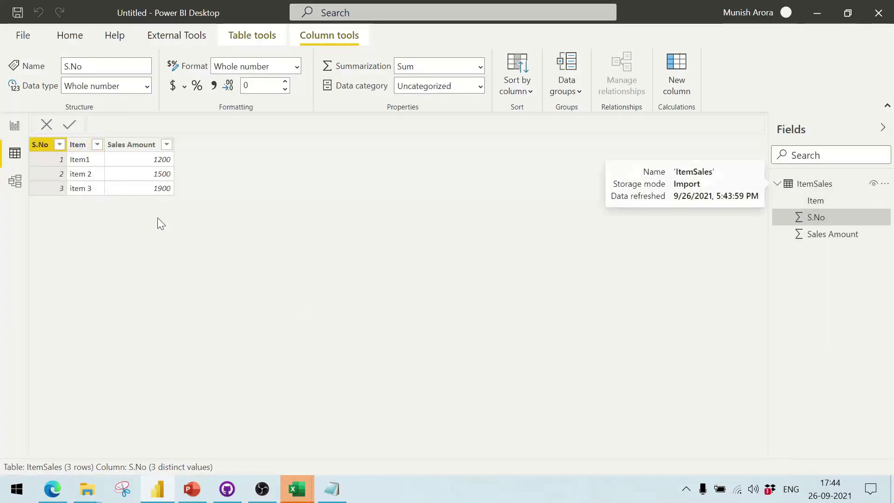
{"action": "key", "text": "alt+Tab"}
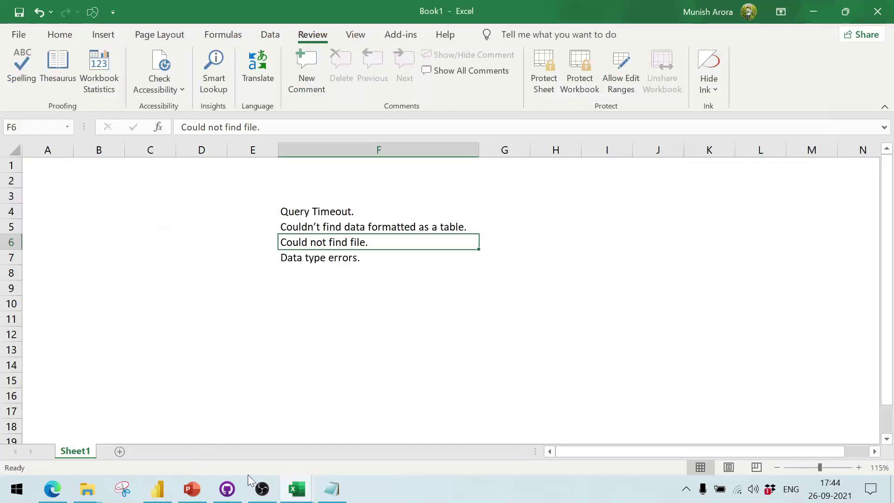
Check the Data type errors note in Book1, then bring Sales.xlsx back to the front
{"action": "mouse_move", "coordinate": [296, 489]}
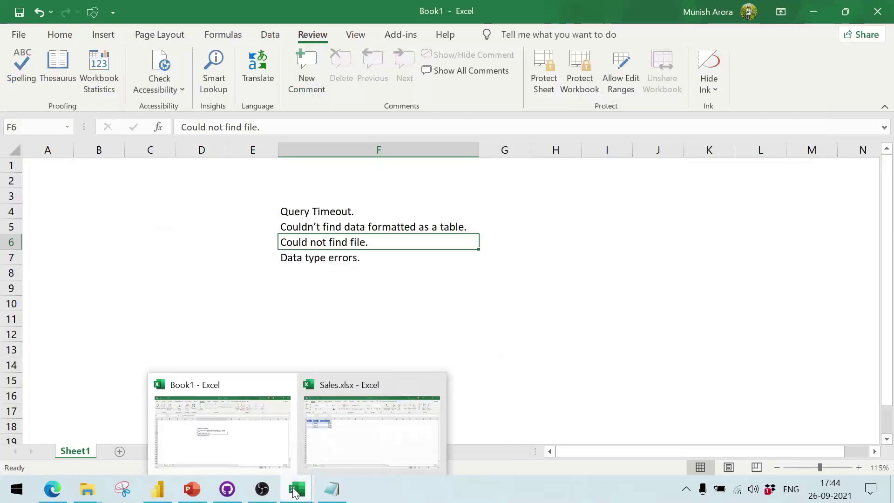
{"action": "left_click", "coordinate": [335, 453]}
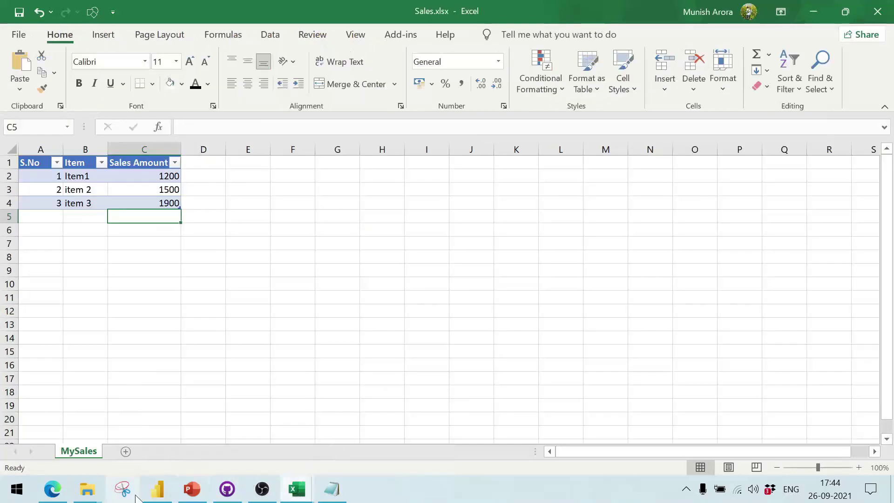
{"action": "mouse_move", "coordinate": [299, 485]}
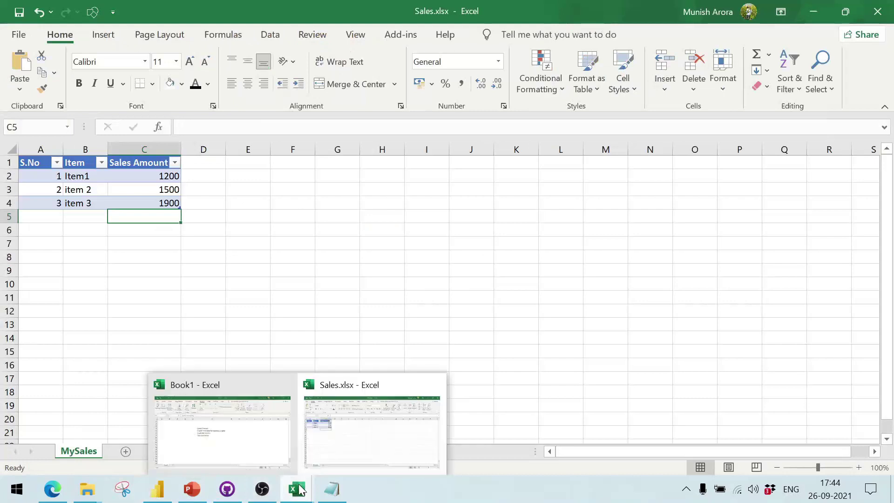
{"action": "left_click", "coordinate": [231, 459]}
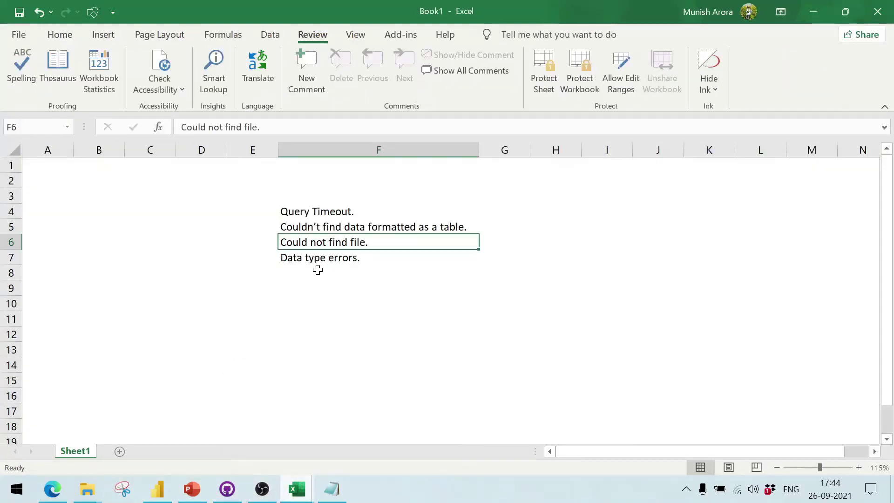
{"action": "left_click", "coordinate": [304, 258]}
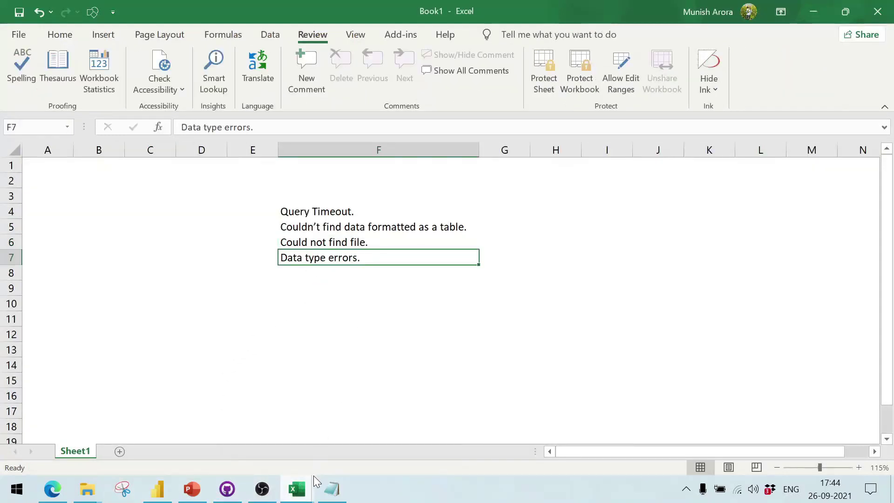
{"action": "mouse_move", "coordinate": [300, 494]}
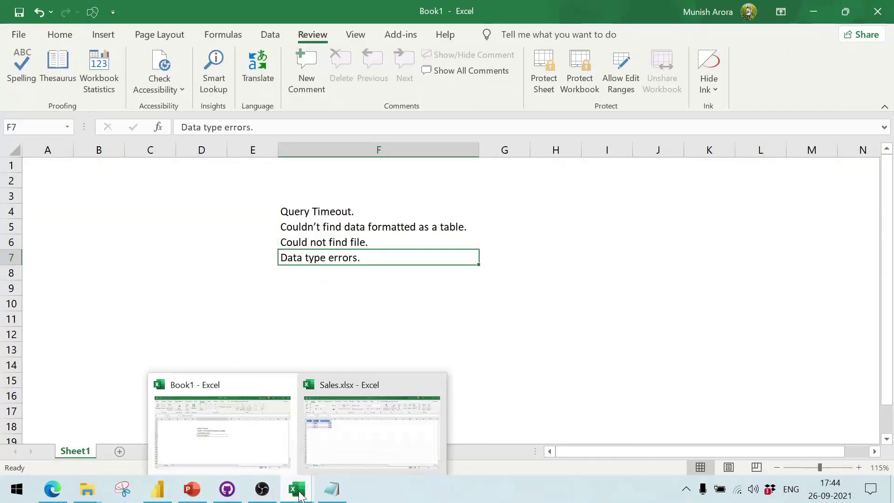
{"action": "left_click", "coordinate": [338, 452]}
Try entering the text 'Rupees' into item 3's amount in C4, then undo it to restore 1900
{"action": "left_click", "coordinate": [159, 206]}
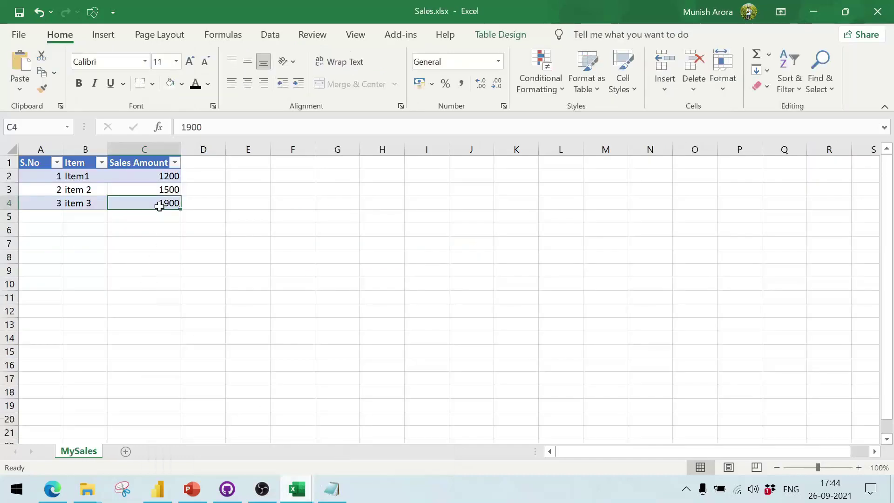
{"action": "key", "text": "F2"}
{"action": "type", "text": "Rupe"}
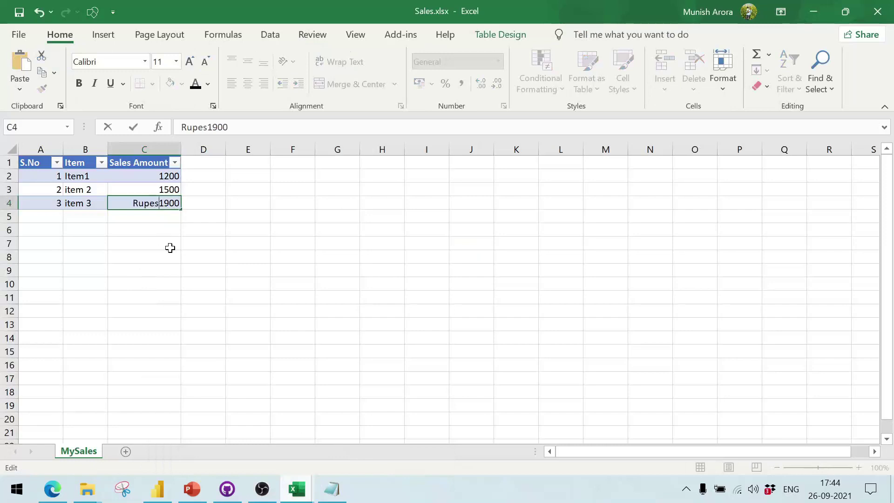
{"action": "type", "text": "es"}
{"action": "key", "text": "Return"}
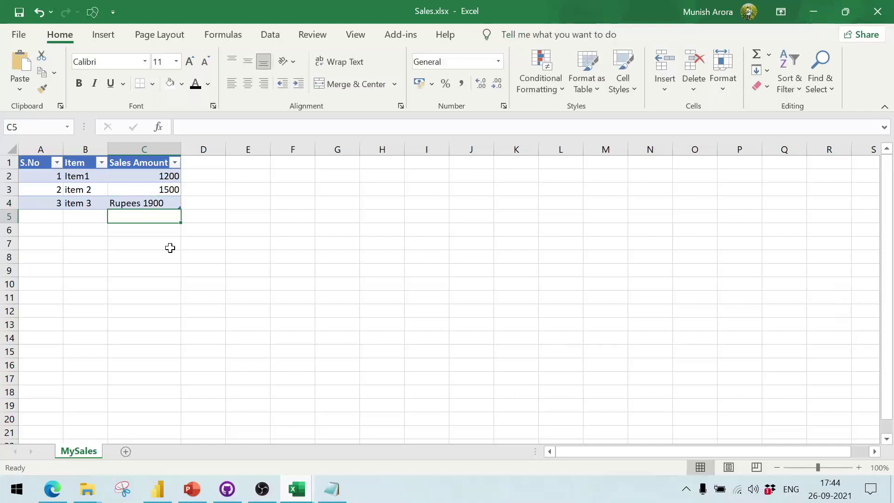
{"action": "key", "text": "ctrl+z"}
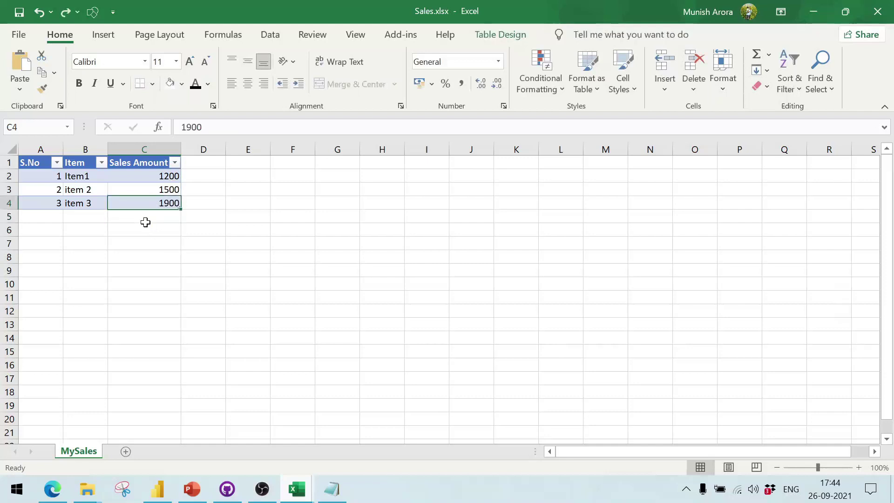
Add a new row with S.No 4, Item 'item 4' and Sales Amount 'Rs. 1200'
{"action": "left_click", "coordinate": [45, 216]}
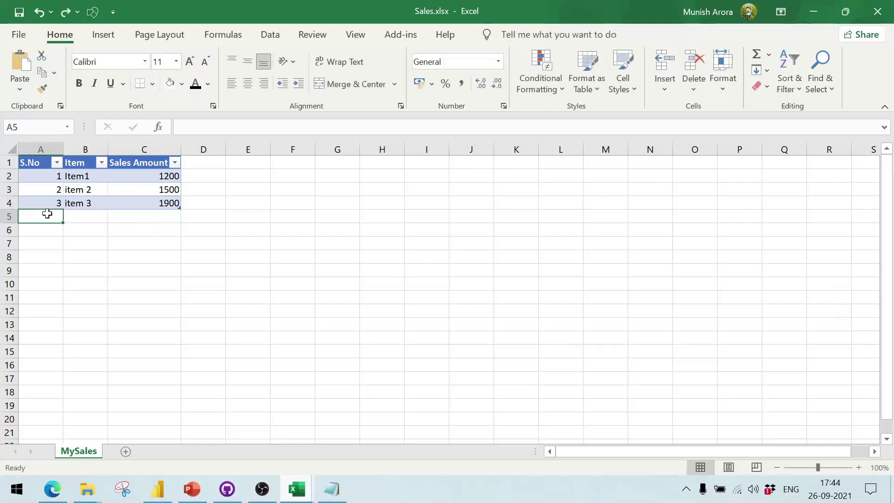
{"action": "type", "text": "4"}
{"action": "key", "text": "Tab"}
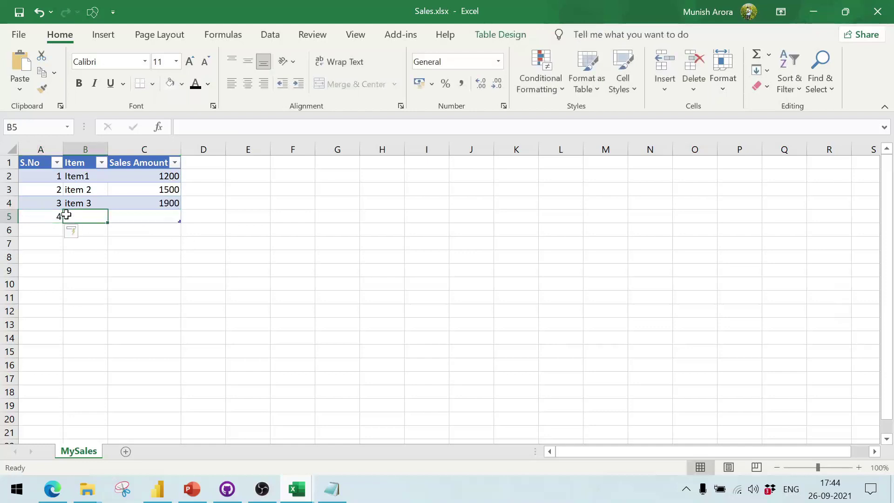
{"action": "type", "text": "item 4"}
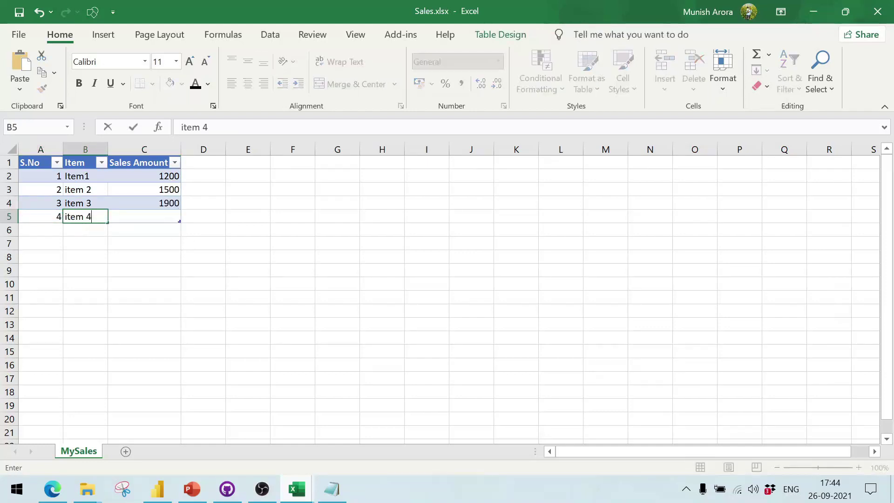
{"action": "key", "text": "Tab"}
{"action": "type", "text": "R"}
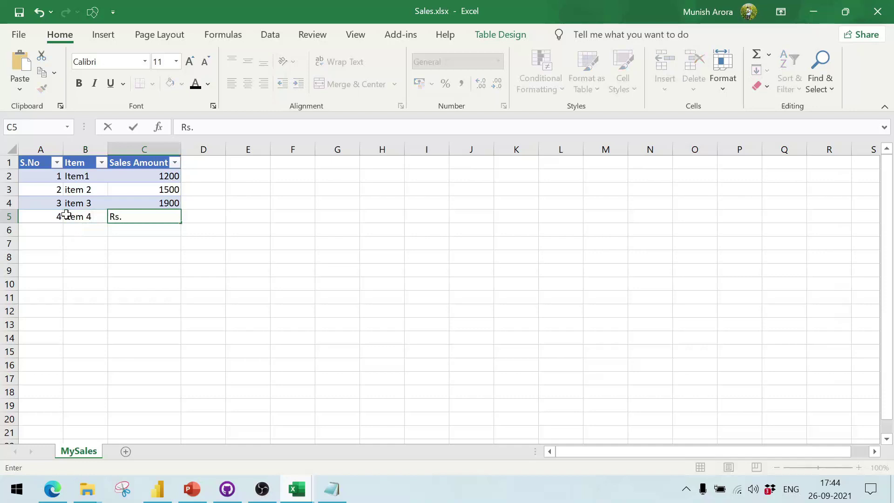
{"action": "type", "text": "s. 120"}
{"action": "key", "text": "Return"}
{"action": "key", "text": "Up"}
{"action": "key", "text": "F2"}
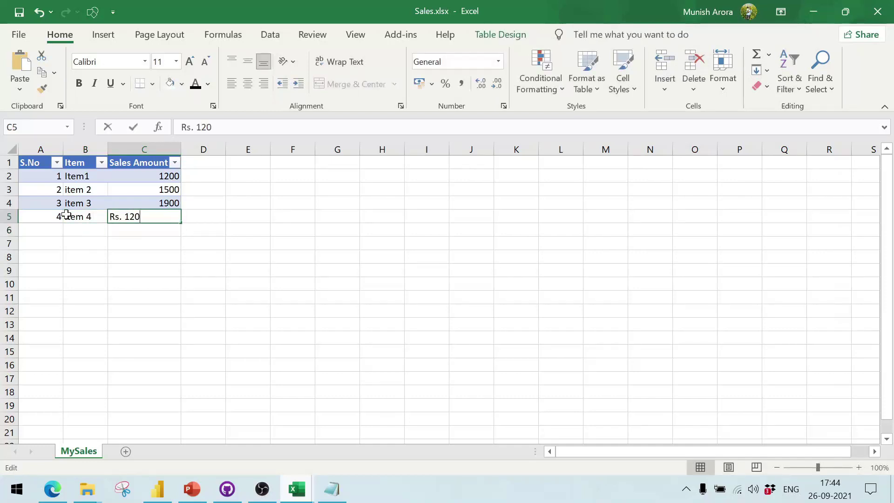
{"action": "type", "text": "0"}
{"action": "key", "text": "Return"}
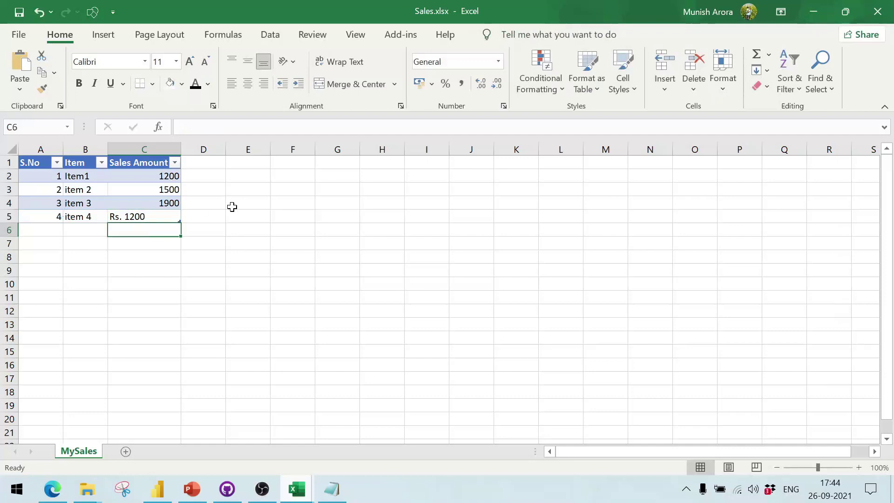
Change item 3's amount in C4 to the text 'Rs. 1915'
{"action": "double_click", "coordinate": [169, 201]}
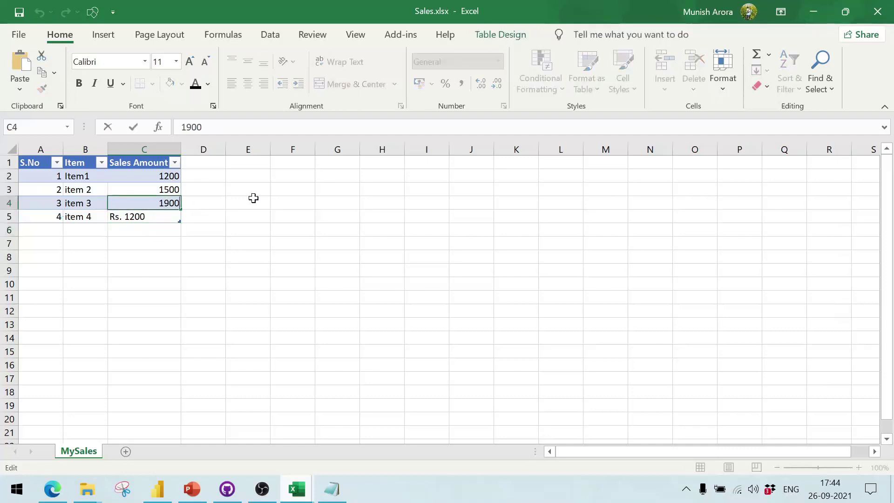
{"action": "type", "text": "Rs."}
{"action": "key", "text": "End"}
{"action": "key", "text": "BackSpace"}
{"action": "key", "text": "BackSpace"}
{"action": "type", "text": "1"}
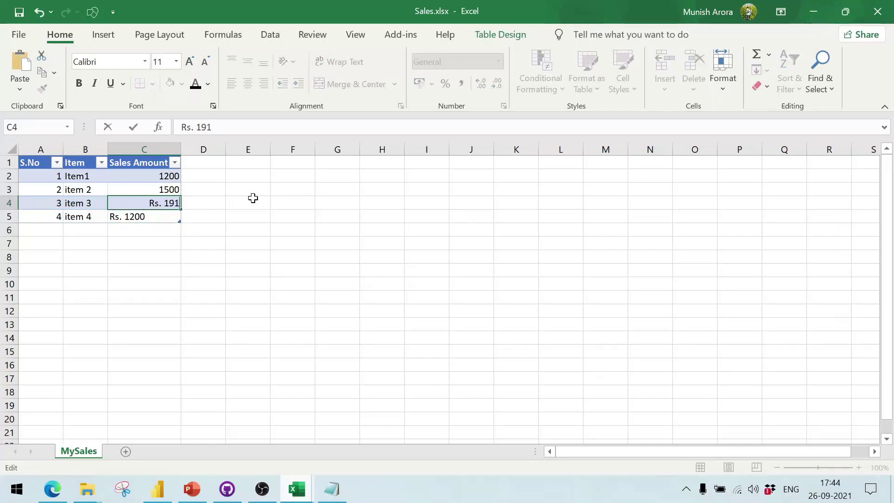
{"action": "type", "text": "5"}
{"action": "key", "text": "Return"}
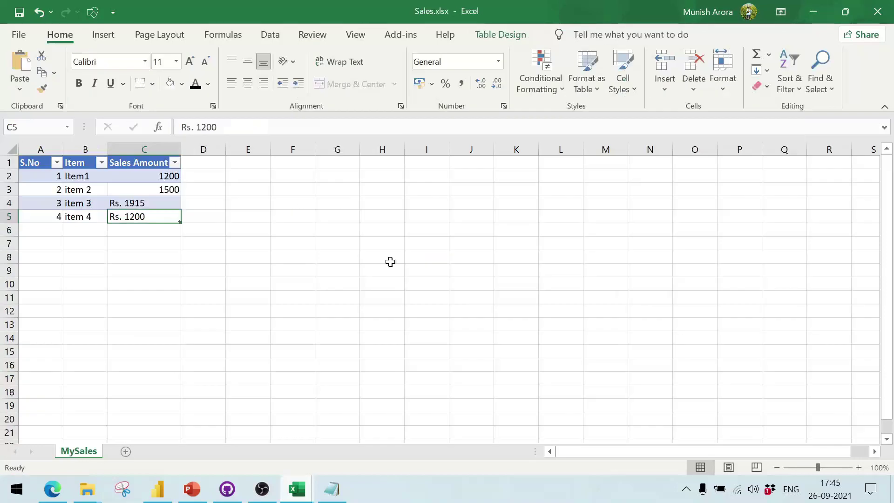
Back in Power BI Desktop, refresh ItemSales from the Fields pane to load the four-row workbook
{"action": "key", "text": "alt+Tab"}
{"action": "key", "text": "Tab"}
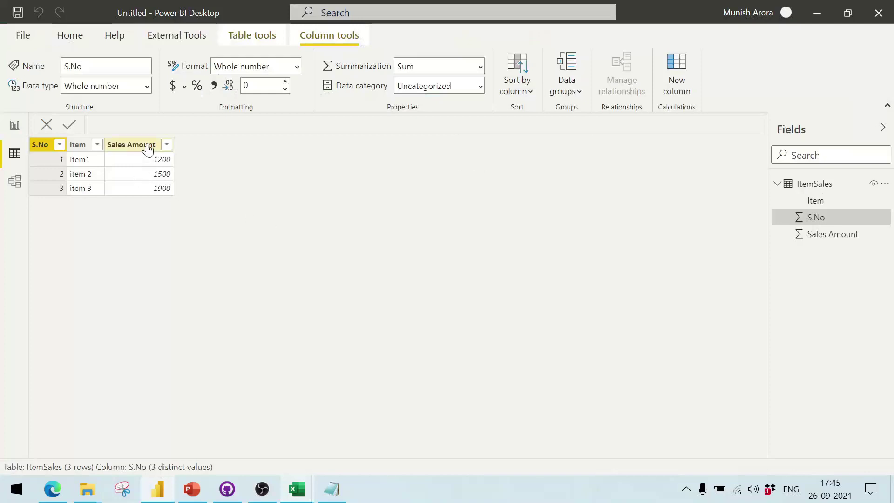
{"action": "left_click", "coordinate": [140, 144]}
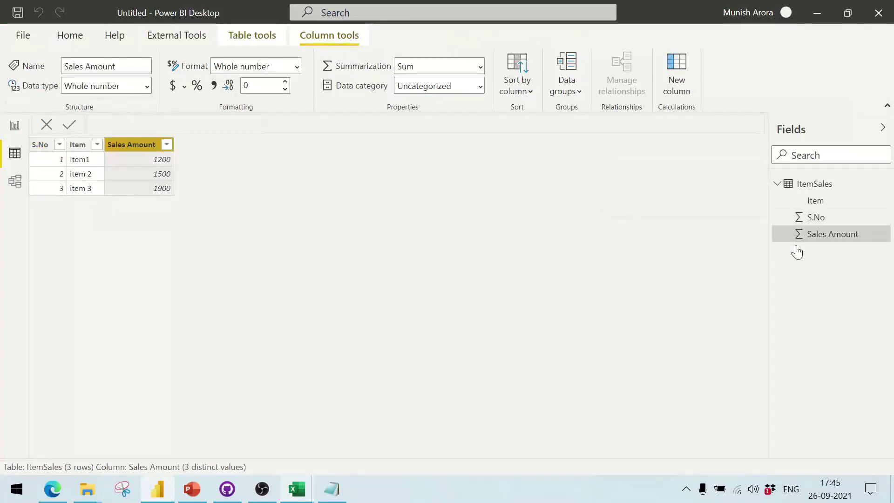
{"action": "right_click", "coordinate": [817, 191]}
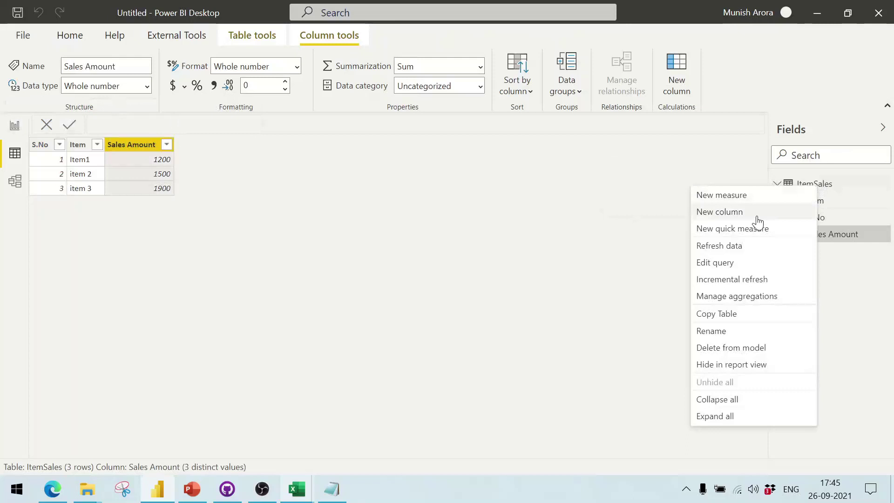
{"action": "left_click", "coordinate": [744, 245]}
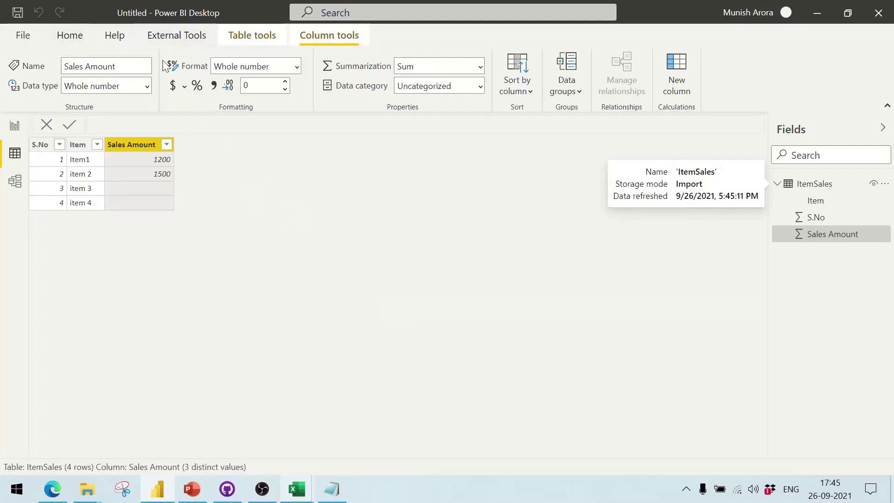
Launch Power Query Editor on the ItemSales query from Home > Transform data
{"action": "left_click", "coordinate": [80, 39]}
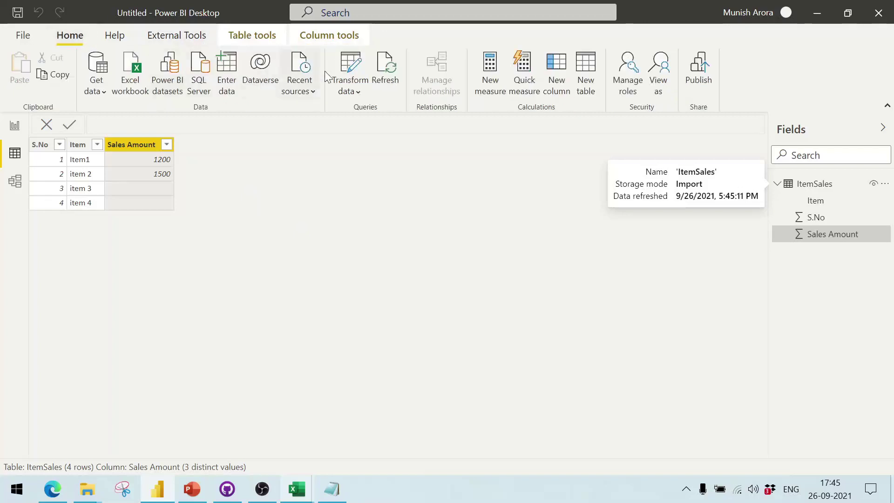
{"action": "left_click", "coordinate": [346, 95]}
{"action": "left_click", "coordinate": [361, 112]}
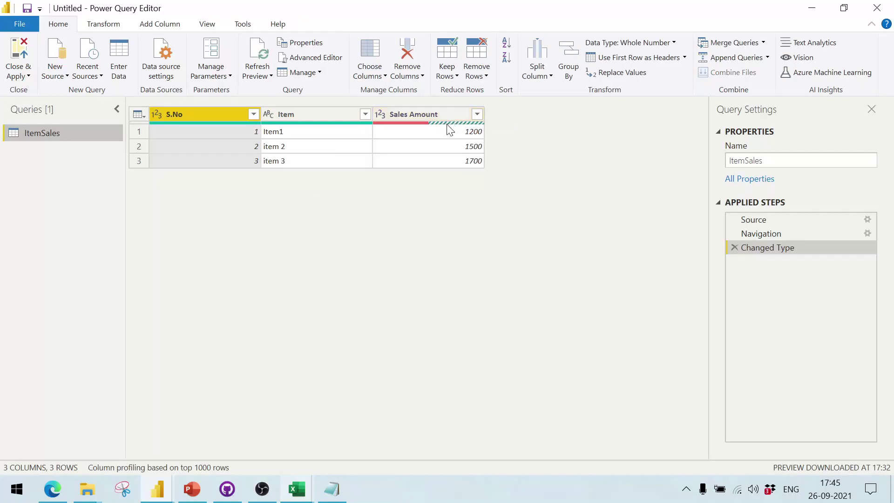
{"action": "mouse_move", "coordinate": [449, 129]}
{"action": "left_click", "coordinate": [207, 26]}
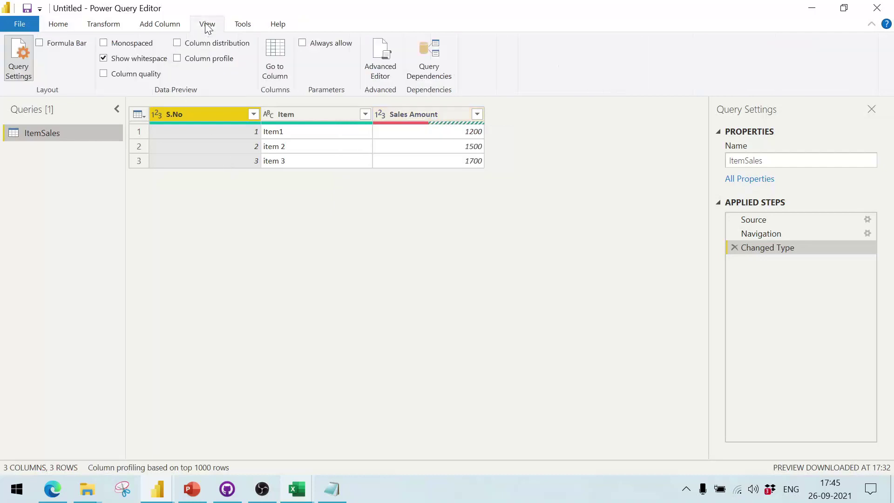
Enable Column quality to see Sales Amount's 50% errors, then Close & Apply
{"action": "left_click", "coordinate": [121, 76]}
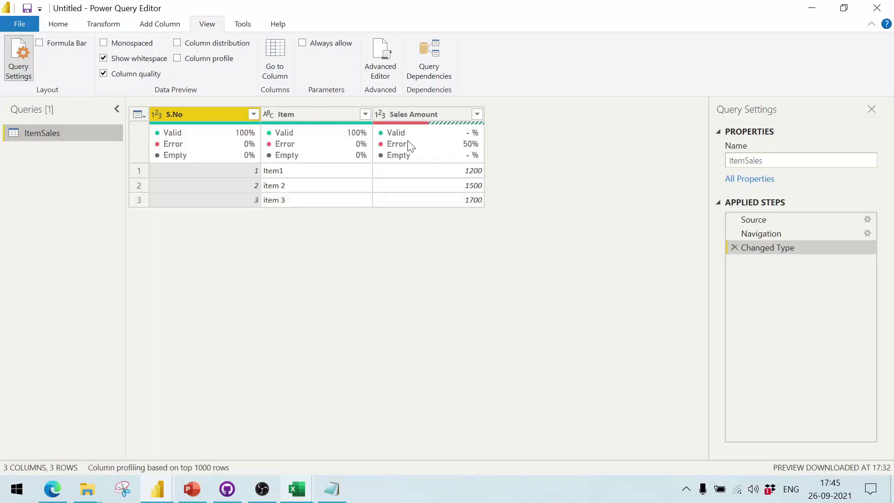
{"action": "mouse_move", "coordinate": [403, 145]}
{"action": "left_click", "coordinate": [59, 25]}
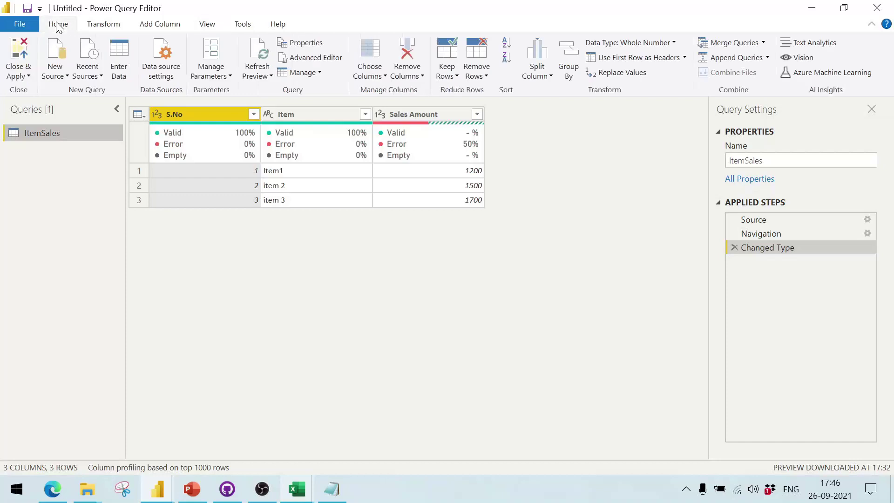
{"action": "left_click", "coordinate": [16, 76]}
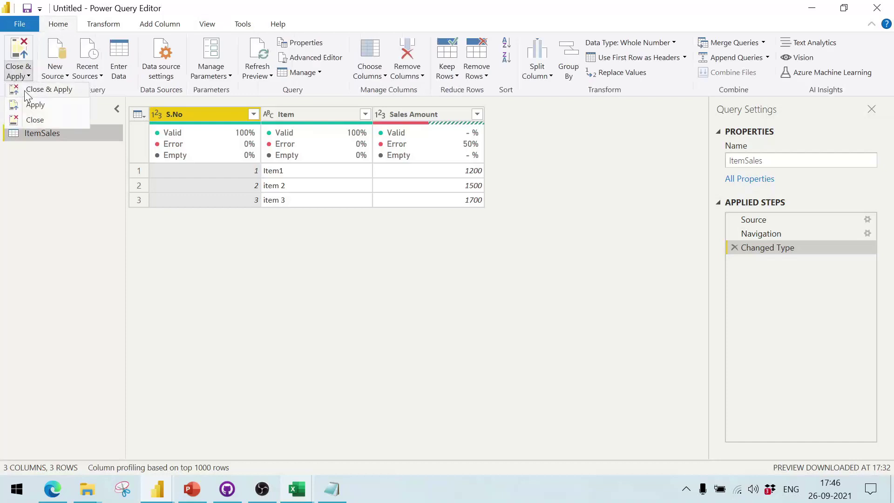
{"action": "left_click", "coordinate": [26, 93]}
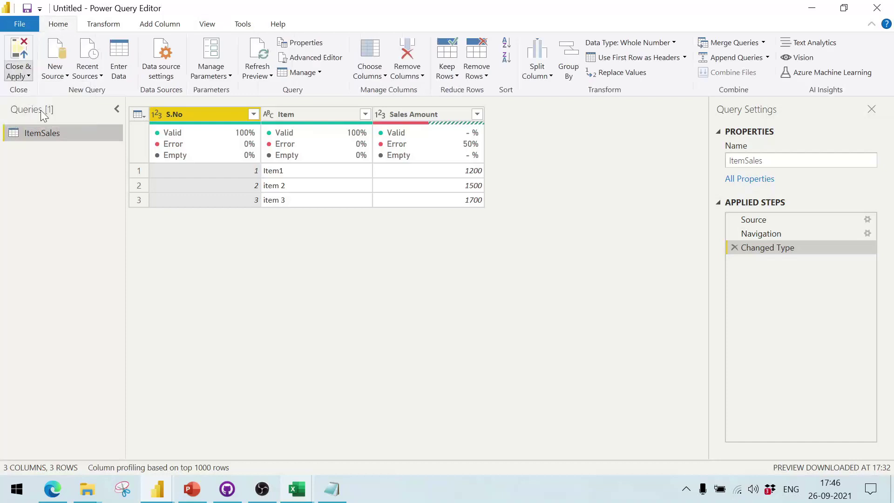